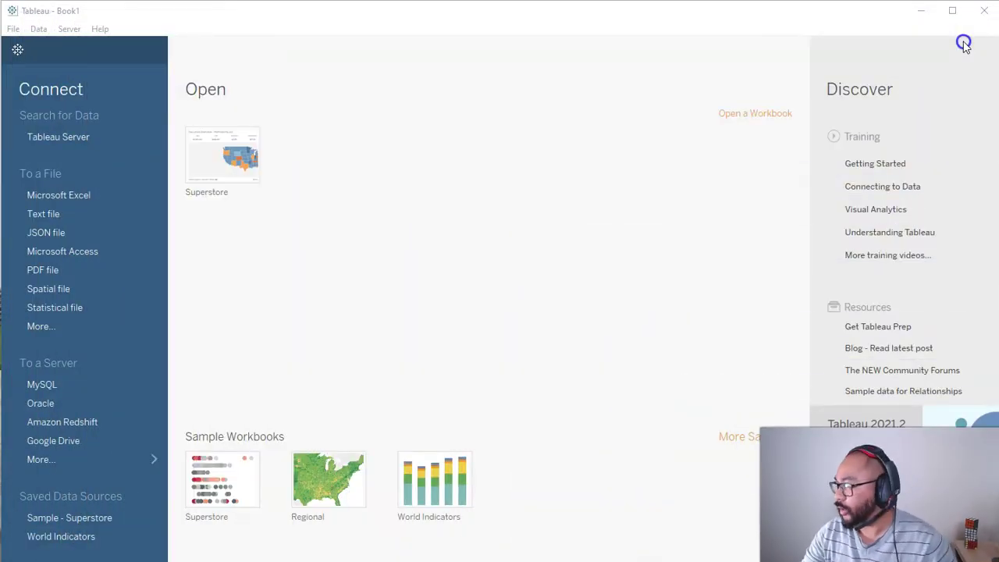
Bold the Customer Name and Quantity header row in the Excel sheet
{"action": "left_click_drag", "start_coordinate": [964, 45], "coordinate": [345, 43]}
{"action": "left_click_drag", "start_coordinate": [459, 561], "coordinate": [448, 538]}
{"action": "left_click", "coordinate": [205, 128]}
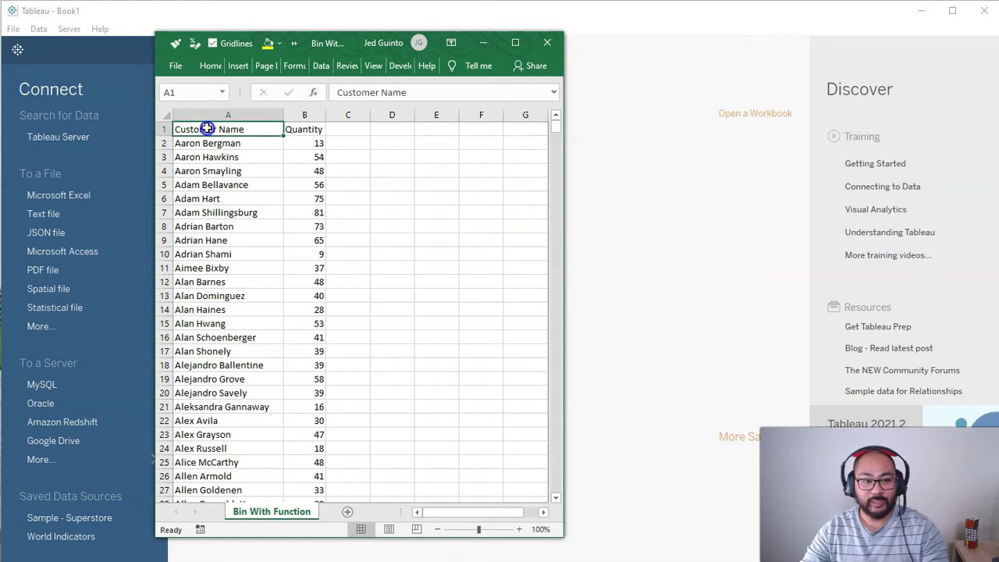
{"action": "key", "text": "shift+space"}
{"action": "key", "text": "ctrl+b"}
Widen column B so the Quantity values fit
{"action": "left_click", "coordinate": [216, 171]}
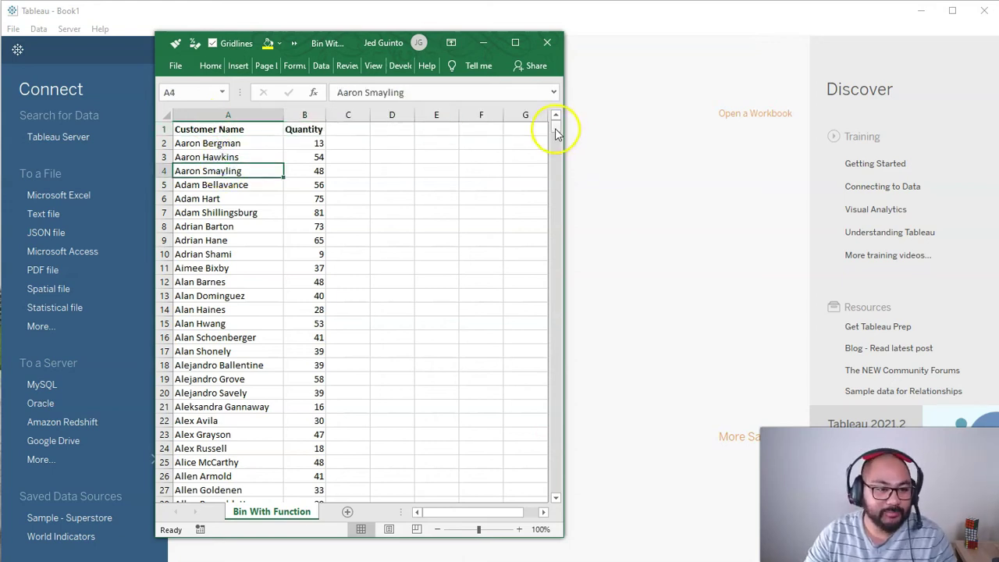
{"action": "left_click_drag", "start_coordinate": [210, 143], "coordinate": [228, 296]}
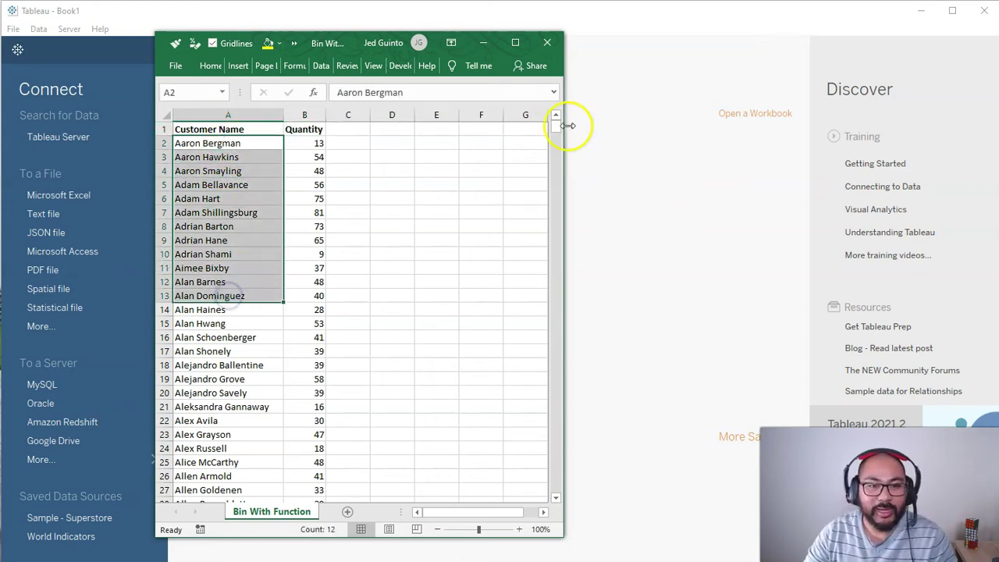
{"action": "left_click", "coordinate": [299, 144]}
{"action": "left_click_drag", "start_coordinate": [249, 160], "coordinate": [244, 383]}
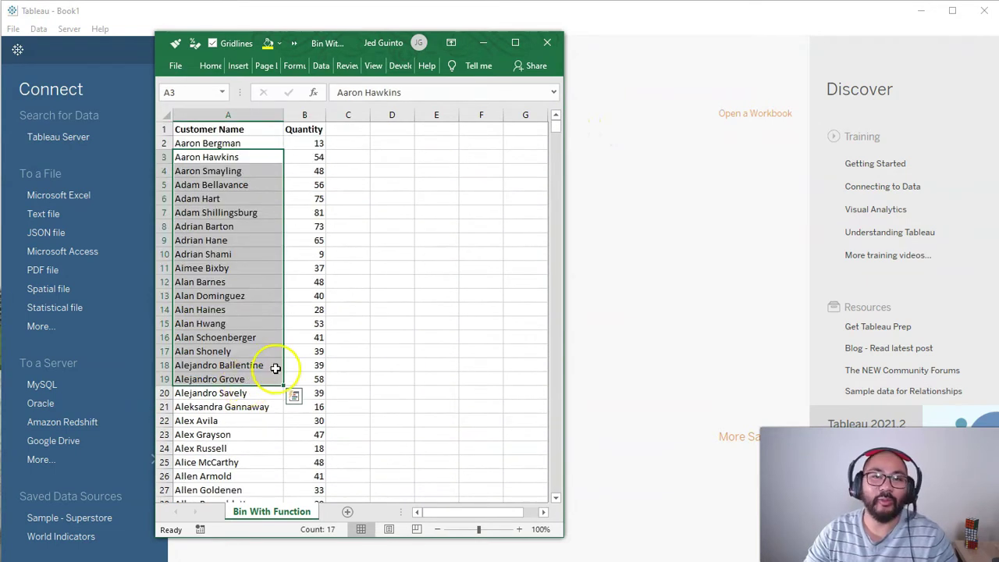
{"action": "left_click", "coordinate": [306, 198]}
{"action": "left_click_drag", "start_coordinate": [321, 116], "coordinate": [310, 378]}
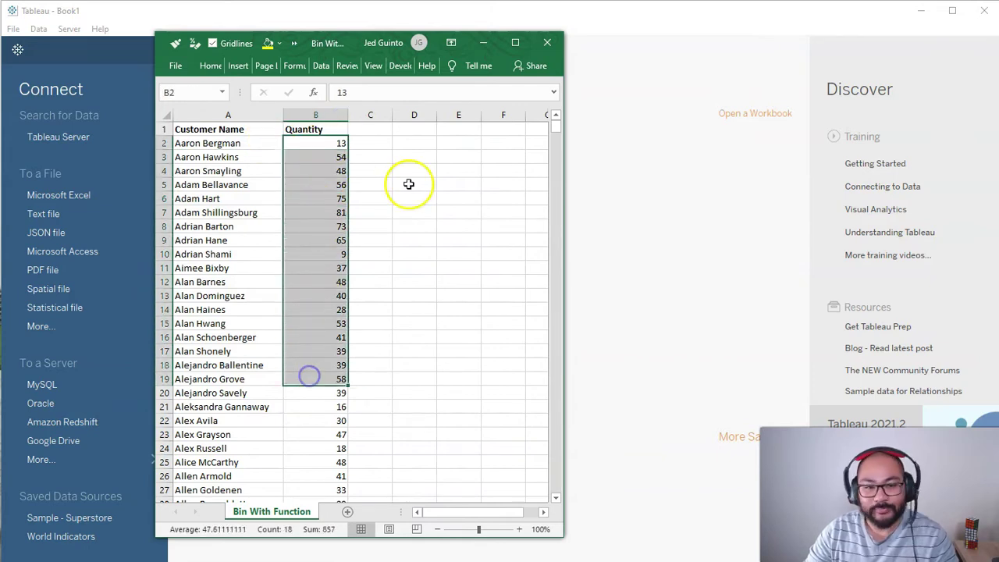
{"action": "left_click_drag", "start_coordinate": [554, 126], "coordinate": [530, 96]}
Close the Excel workbook, saving the changes
{"action": "left_click", "coordinate": [331, 227]}
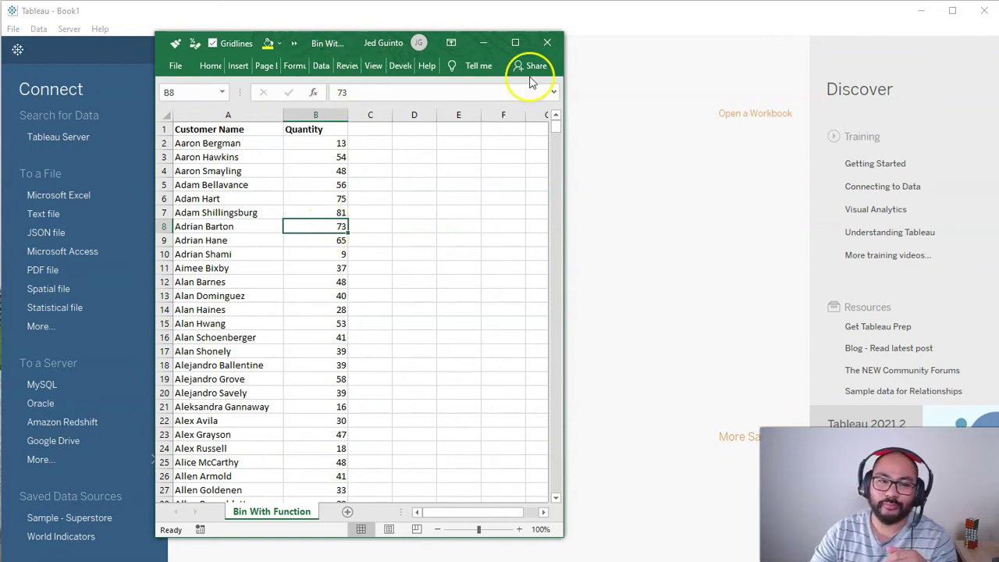
{"action": "left_click", "coordinate": [545, 42]}
{"action": "left_click", "coordinate": [460, 307]}
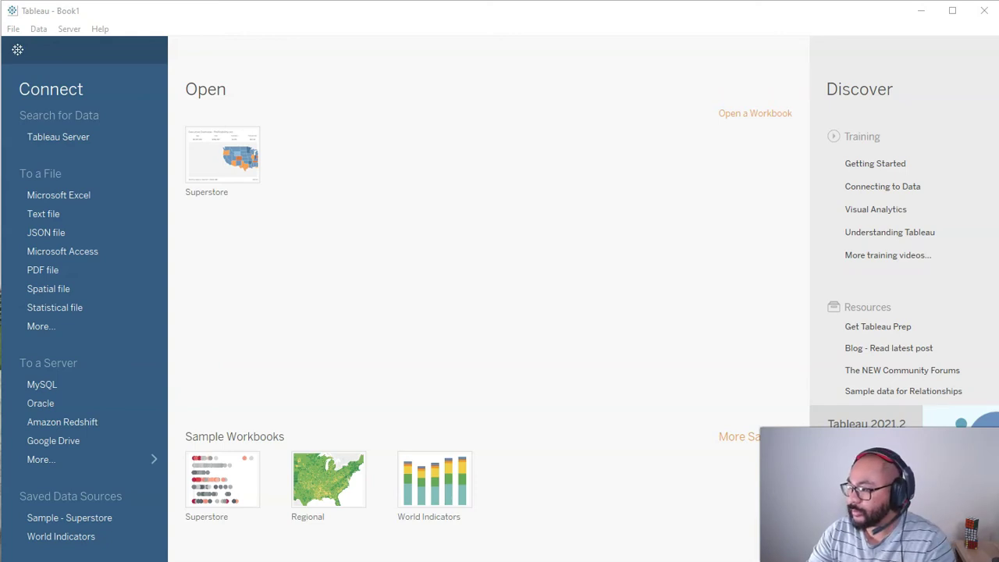
Load Bin With Function.csv into Tableau and switch to the blank Sheet 1
{"action": "left_click_drag", "start_coordinate": [608, 227], "coordinate": [472, 245]}
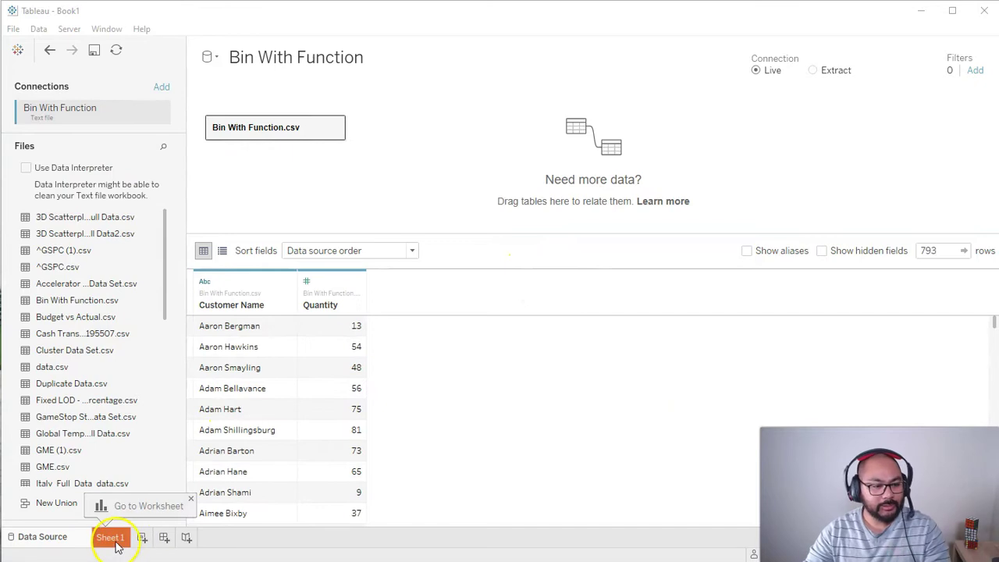
{"action": "left_click", "coordinate": [110, 537]}
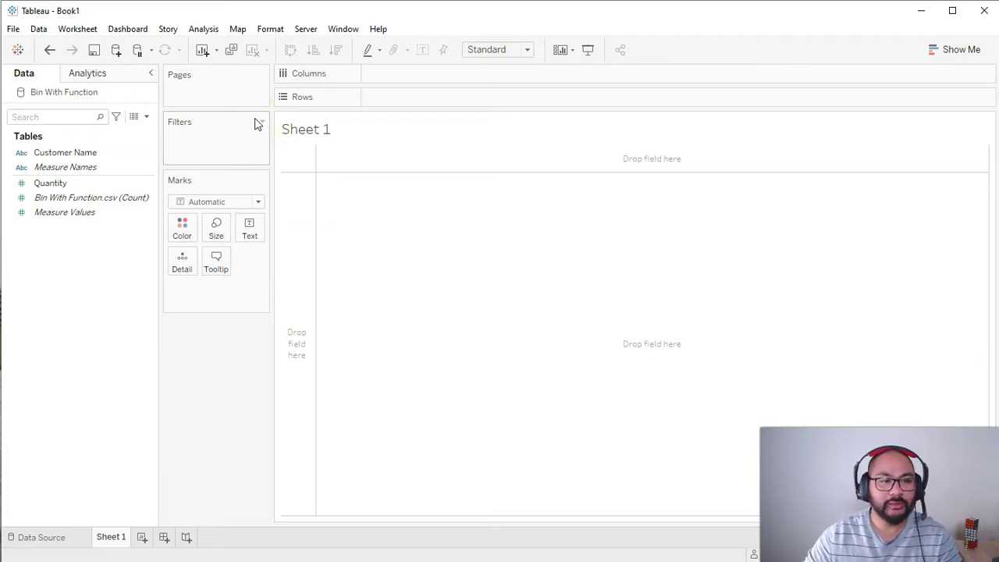
Chart SUM(Quantity) per Customer Name, with Customer Name on Rows and Quantity on Columns
{"action": "left_click", "coordinate": [66, 153]}
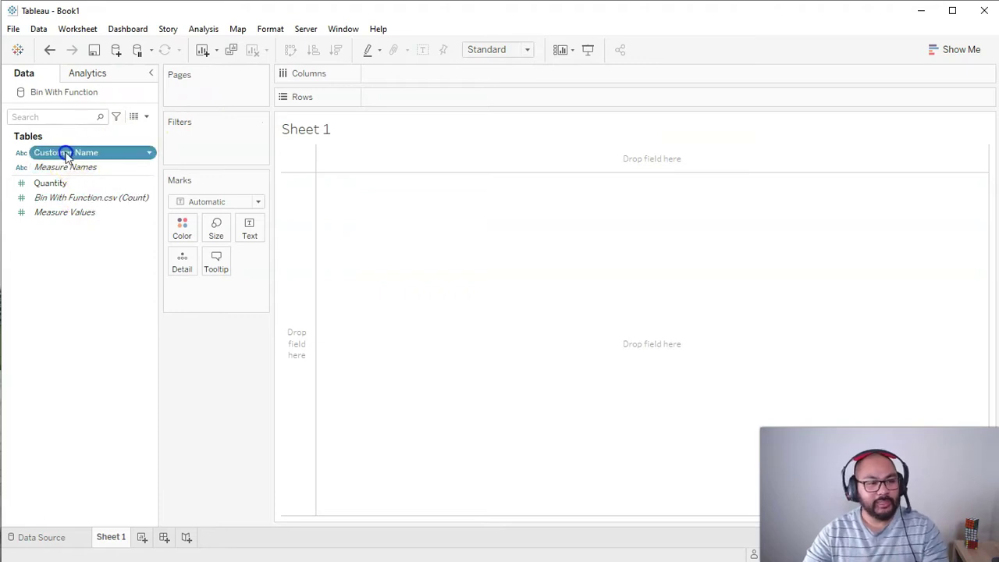
{"action": "left_click_drag", "start_coordinate": [66, 153], "coordinate": [310, 196]}
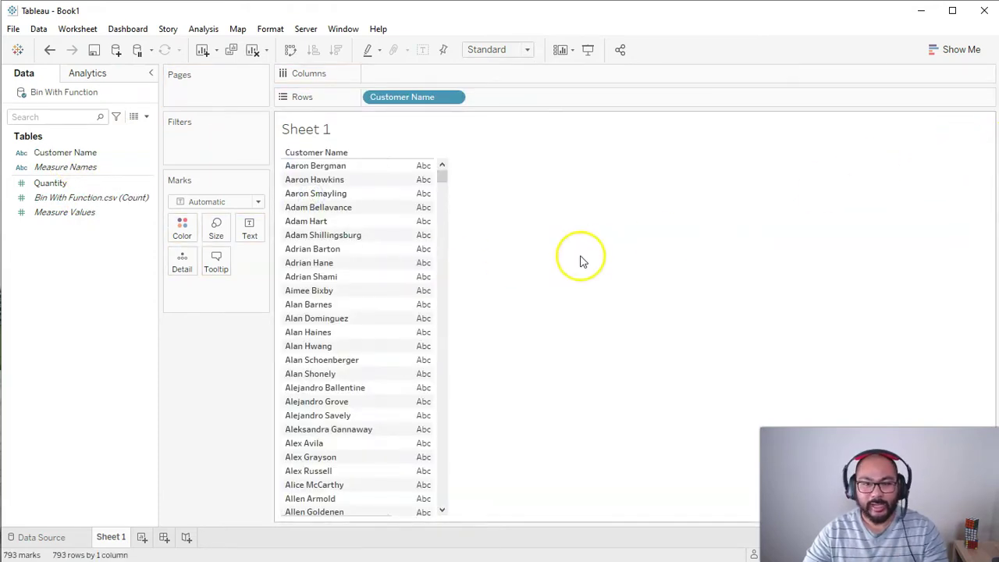
{"action": "left_click", "coordinate": [442, 181]}
{"action": "left_click_drag", "start_coordinate": [442, 181], "coordinate": [443, 86]}
{"action": "left_click_drag", "start_coordinate": [55, 190], "coordinate": [439, 74]}
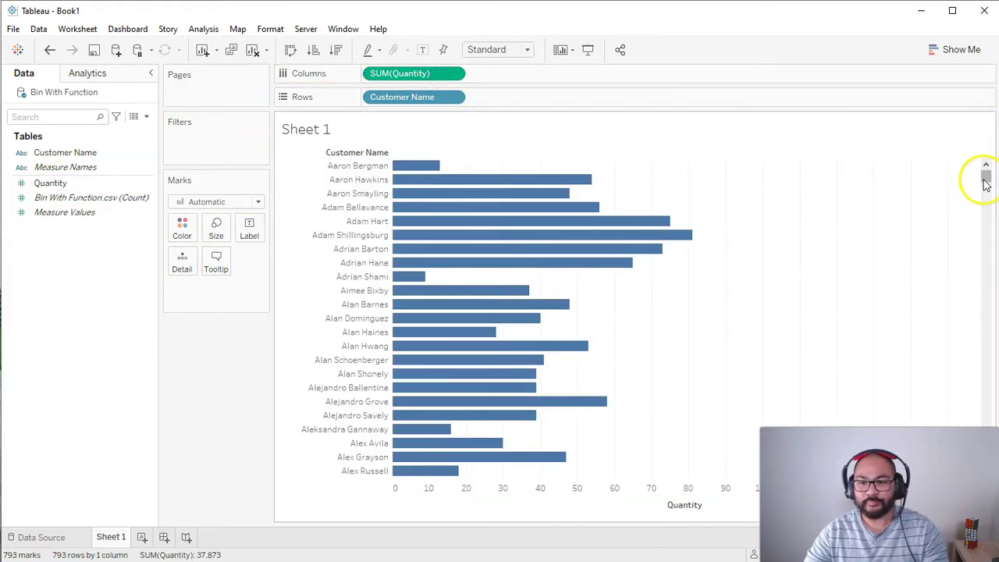
{"action": "left_click_drag", "start_coordinate": [985, 179], "coordinate": [983, 153]}
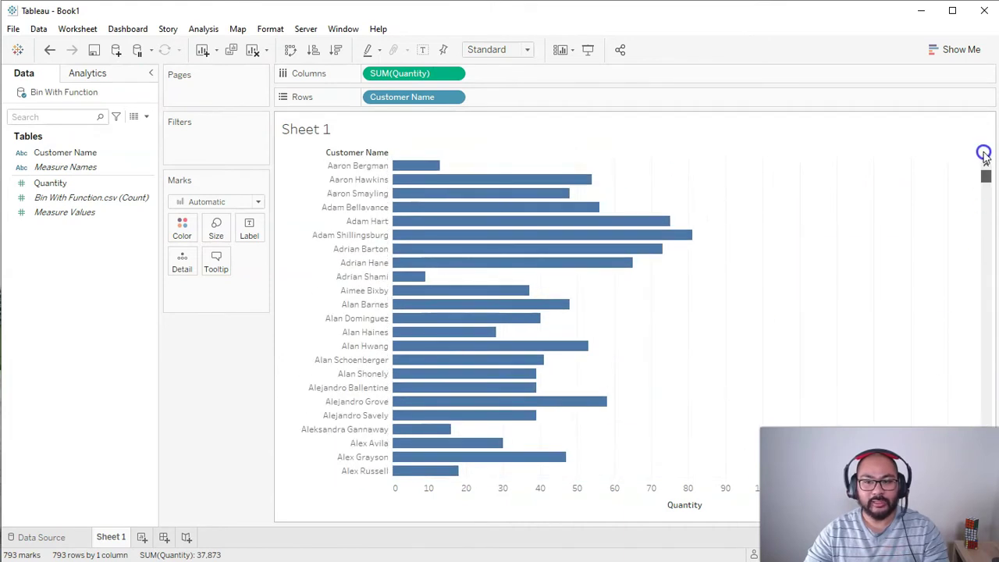
Sort the customer bars descending and show mark labels with each bar's Quantity
{"action": "left_click", "coordinate": [320, 49]}
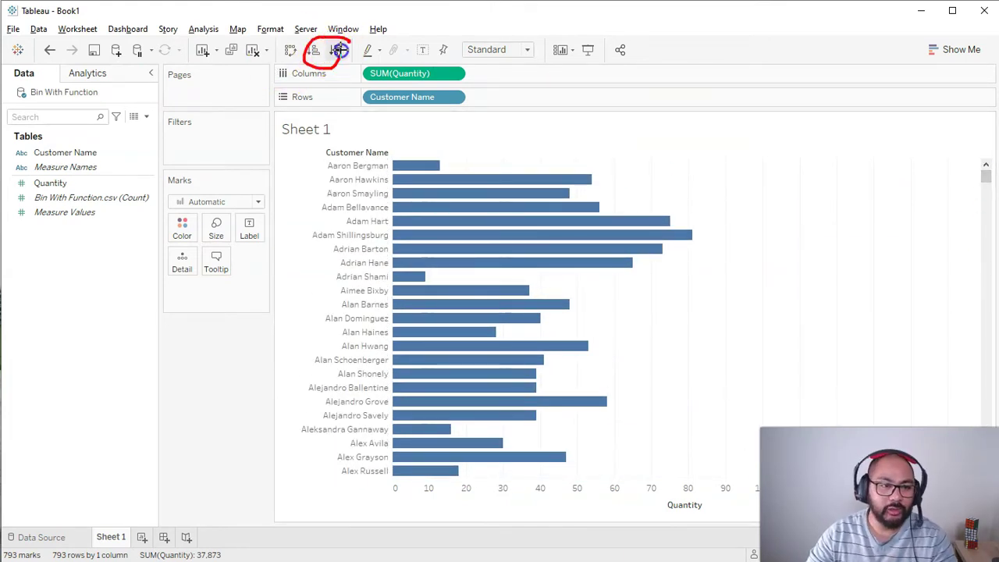
{"action": "left_click", "coordinate": [338, 51]}
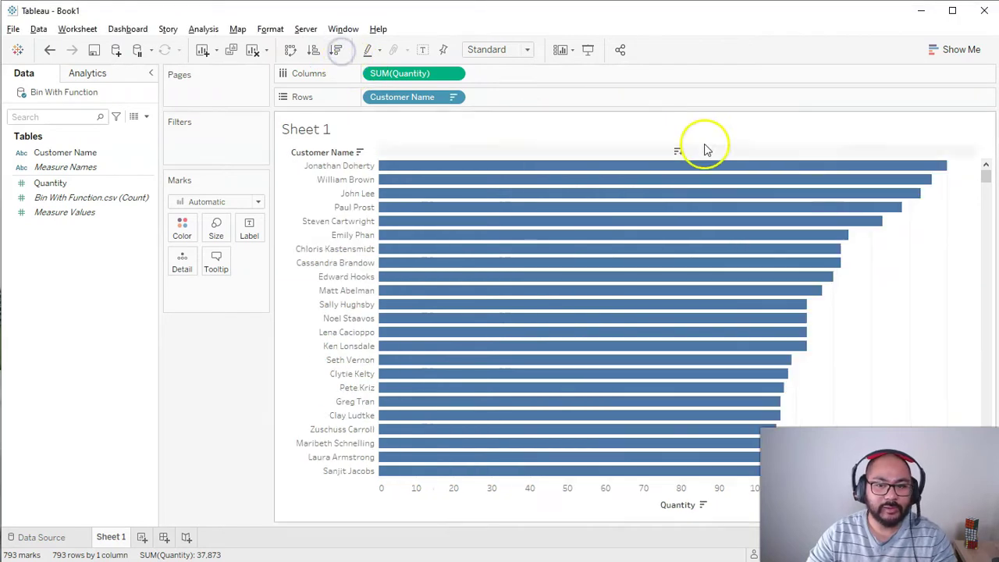
{"action": "left_click", "coordinate": [429, 54]}
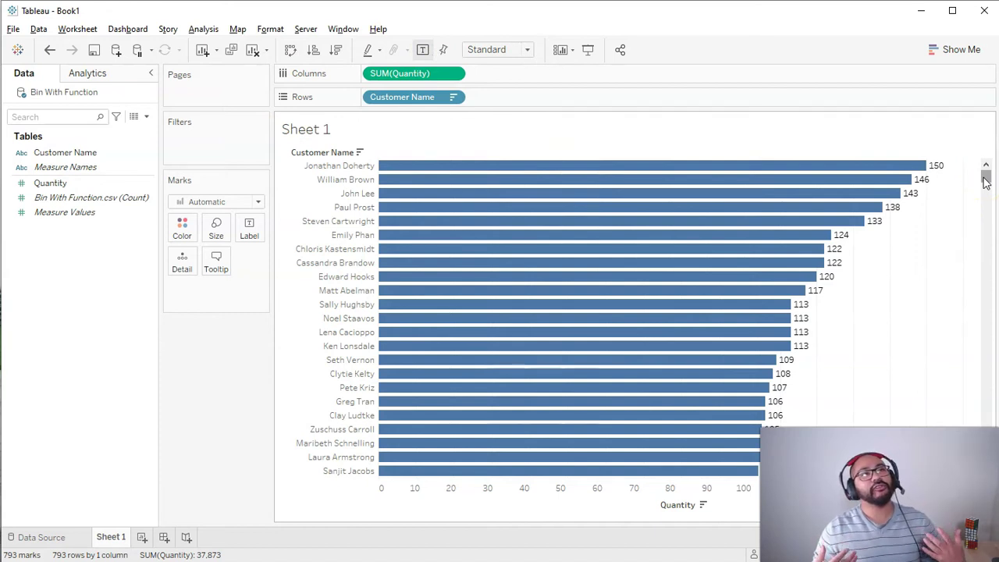
{"action": "left_click_drag", "start_coordinate": [985, 179], "coordinate": [992, 160]}
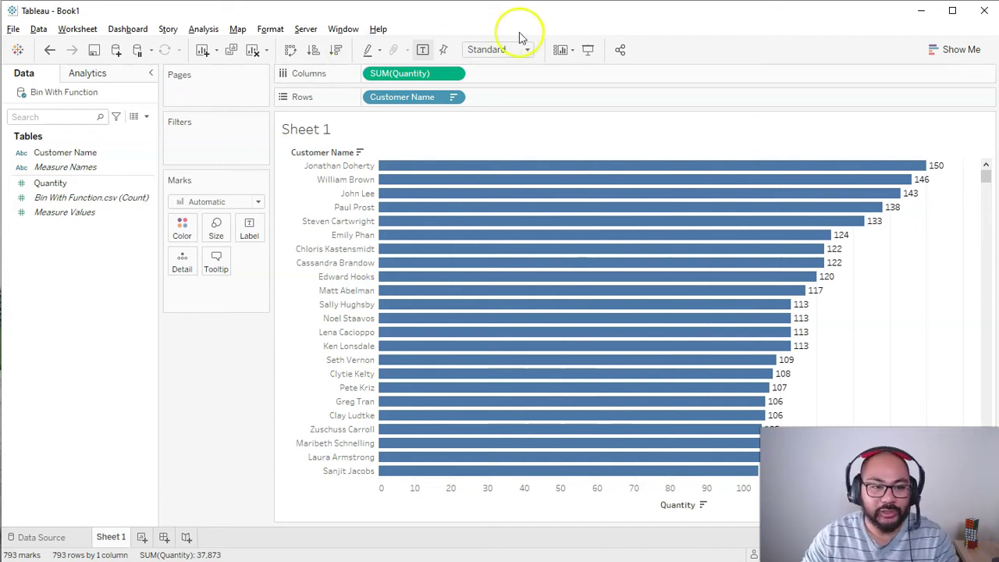
Sort the customer bars ascending so the smallest Quantity, 2, comes first
{"action": "right_click", "coordinate": [294, 152]}
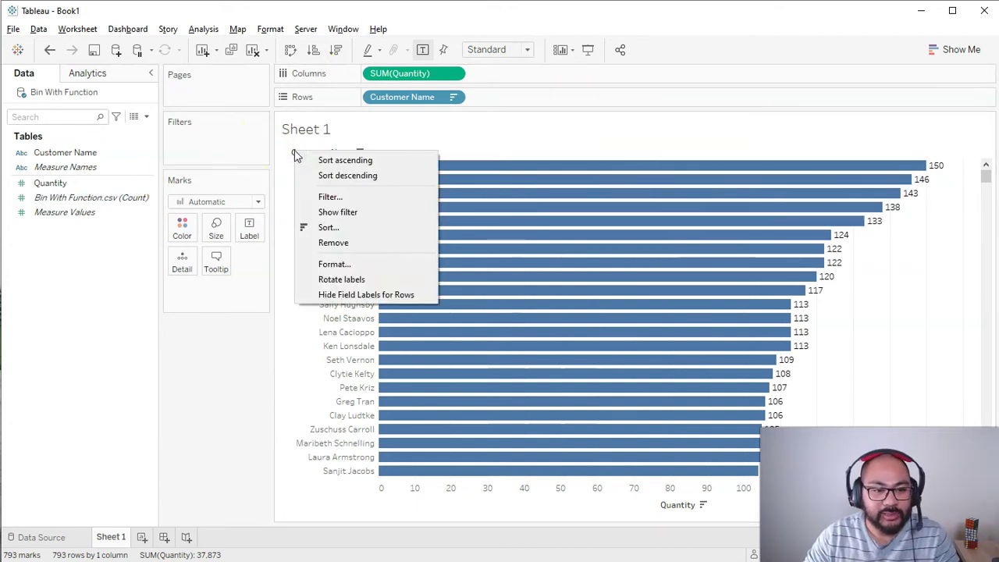
{"action": "left_click", "coordinate": [951, 277]}
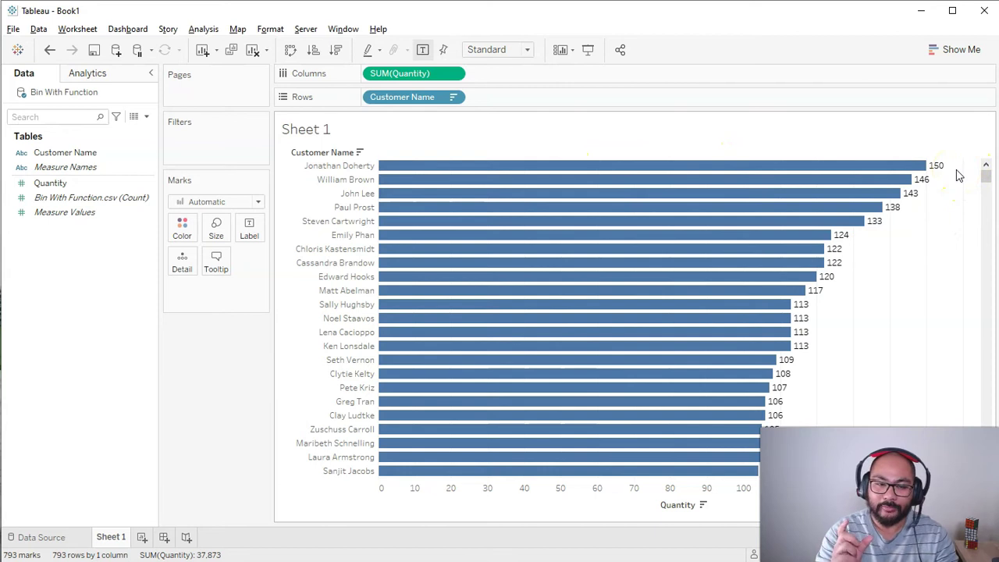
{"action": "left_click", "coordinate": [313, 49]}
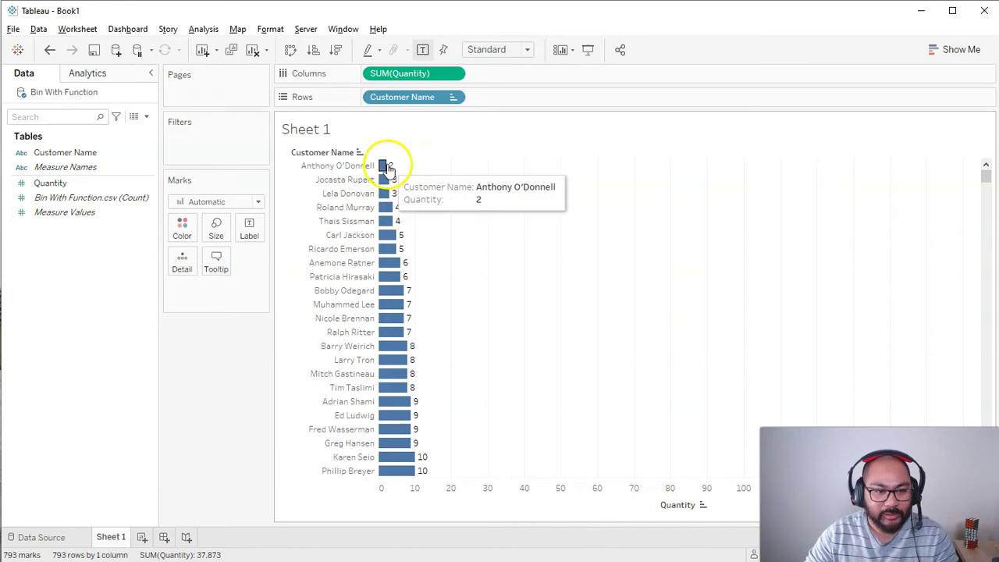
{"action": "scroll", "coordinate": [417, 289], "scroll_direction": "down", "scroll_amount": 1}
{"action": "scroll", "coordinate": [428, 296], "scroll_direction": "up", "scroll_amount": 1}
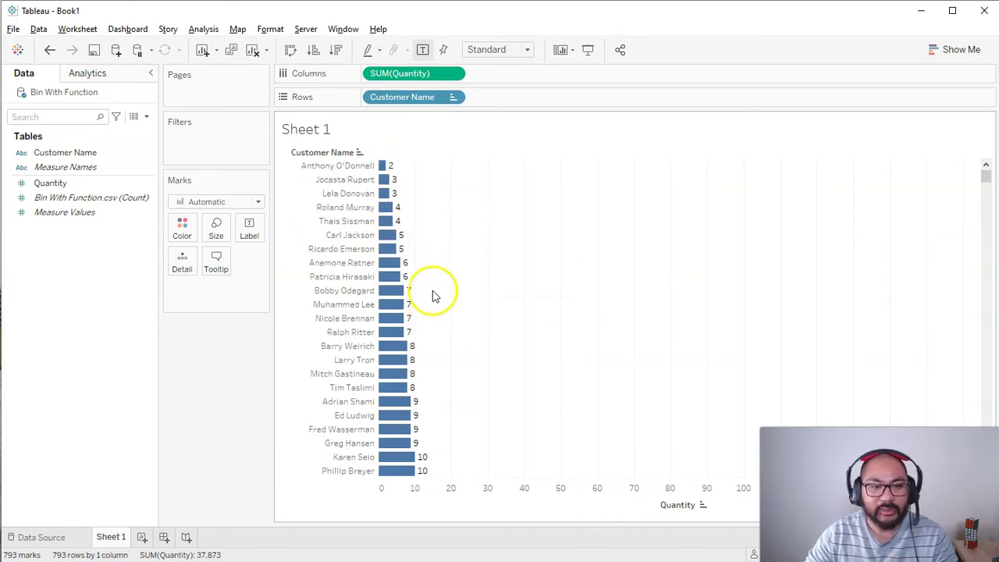
Select customer bars further down the ascending list, then select the Quantity field
{"action": "left_click_drag", "start_coordinate": [439, 166], "coordinate": [352, 468]}
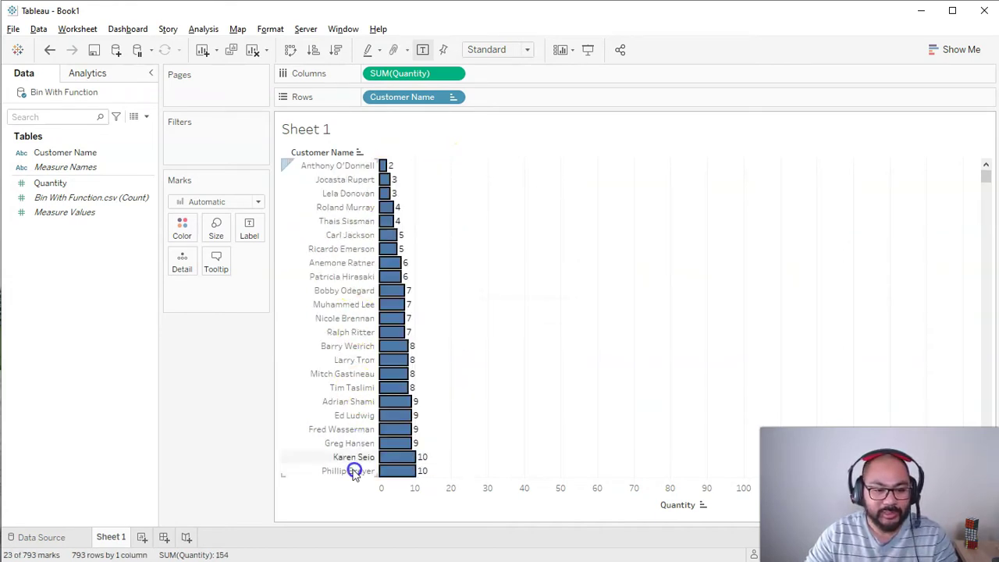
{"action": "scroll", "coordinate": [546, 304], "scroll_direction": "down", "scroll_amount": 1}
{"action": "scroll", "coordinate": [546, 304], "scroll_direction": "down", "scroll_amount": 5}
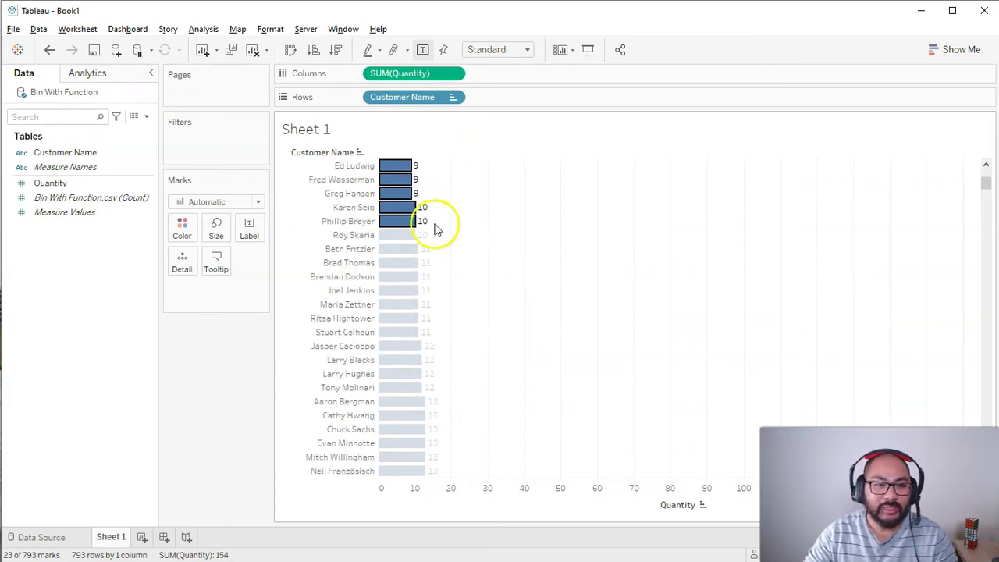
{"action": "left_click_drag", "start_coordinate": [451, 233], "coordinate": [519, 423]}
{"action": "left_click_drag", "start_coordinate": [986, 189], "coordinate": [997, 151]}
{"action": "left_click", "coordinate": [78, 184]}
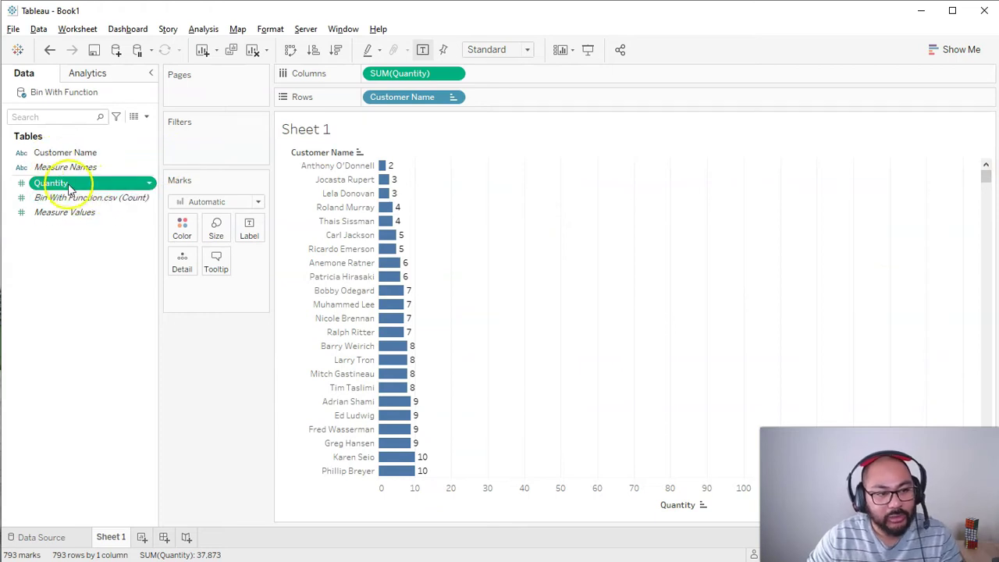
Create a Quantity (bin) field from Quantity with bins of size 10
{"action": "left_click", "coordinate": [83, 273]}
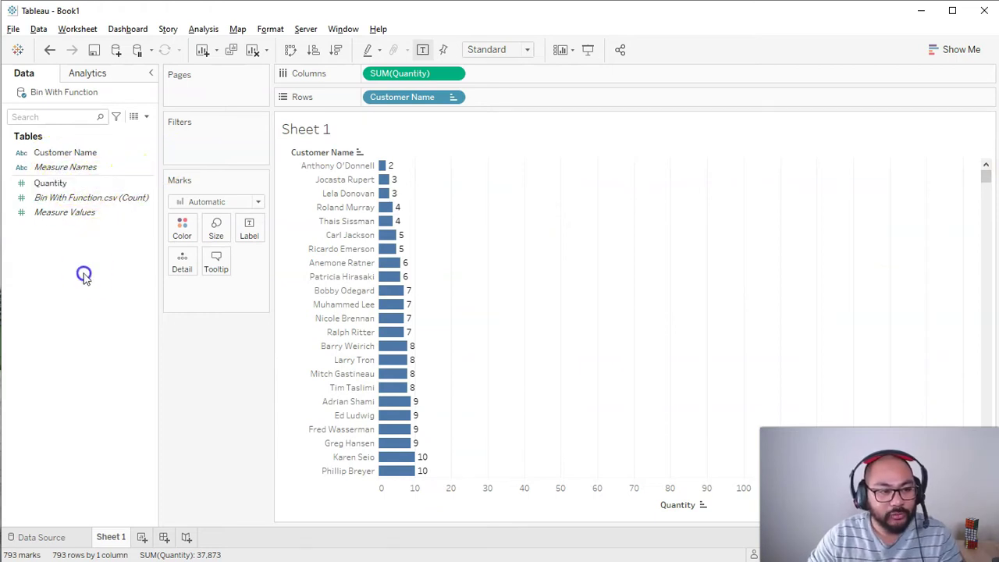
{"action": "left_click", "coordinate": [73, 185]}
{"action": "right_click", "coordinate": [74, 187]}
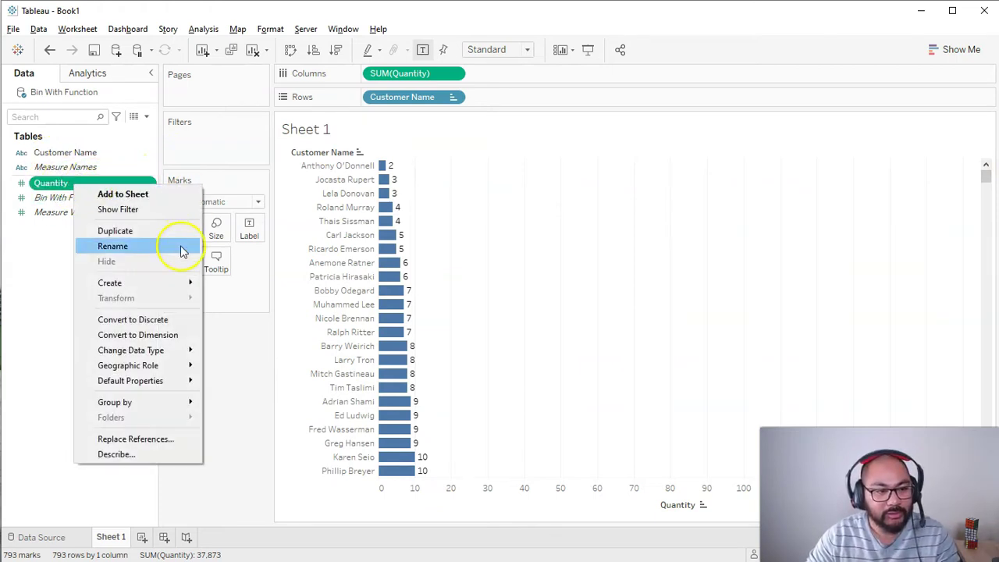
{"action": "left_click", "coordinate": [163, 288]}
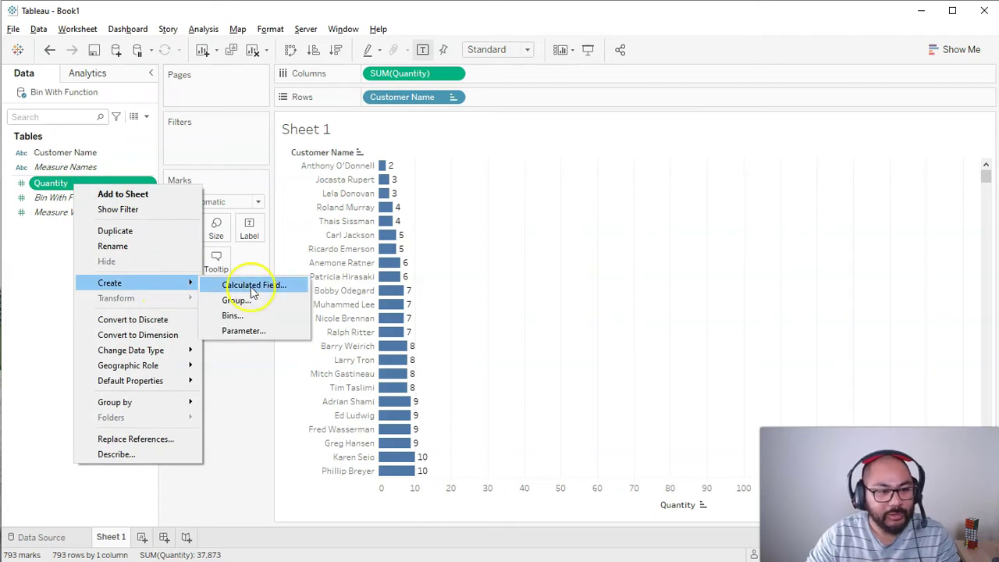
{"action": "left_click", "coordinate": [256, 320]}
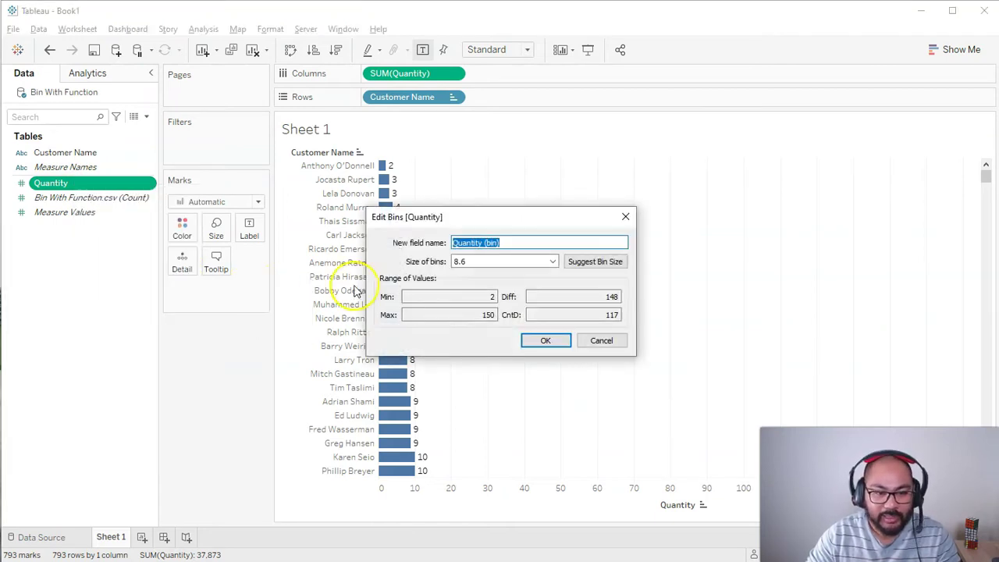
{"action": "left_click_drag", "start_coordinate": [475, 263], "coordinate": [405, 262]}
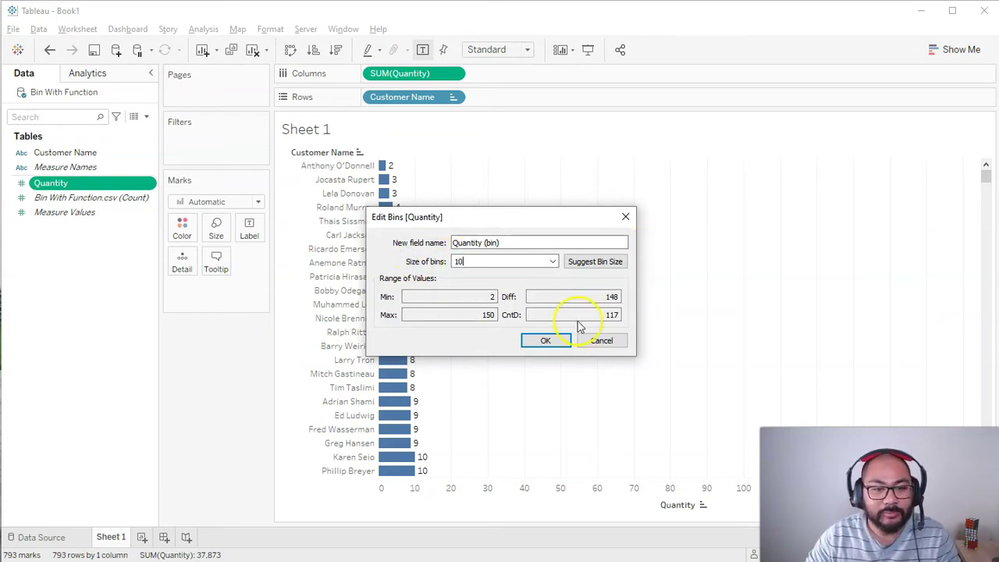
{"action": "left_click", "coordinate": [554, 342]}
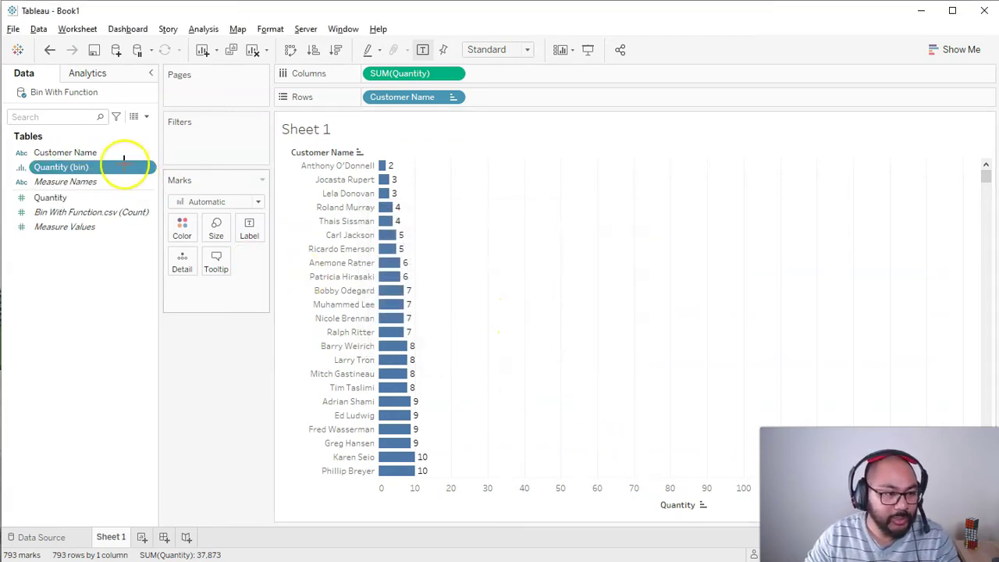
Remove SUM(Quantity) from the Columns shelf
{"action": "left_click_drag", "start_coordinate": [123, 161], "coordinate": [43, 160]}
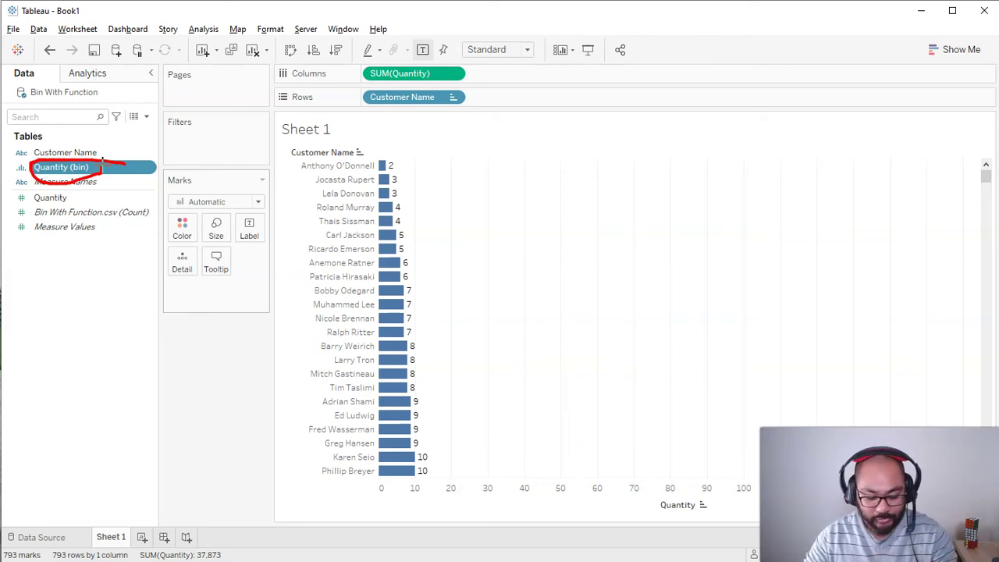
{"action": "key", "text": "Escape"}
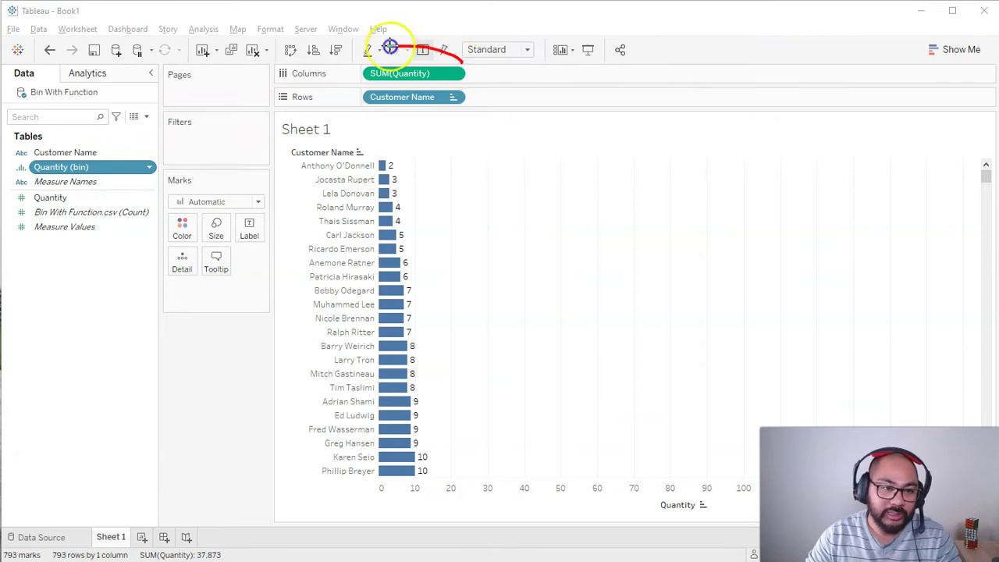
{"action": "mouse_move", "coordinate": [389, 47]}
{"action": "left_mouse_down"}
{"action": "mouse_move", "coordinate": [365, 80]}
{"action": "mouse_move", "coordinate": [475, 60]}
{"action": "left_mouse_up"}
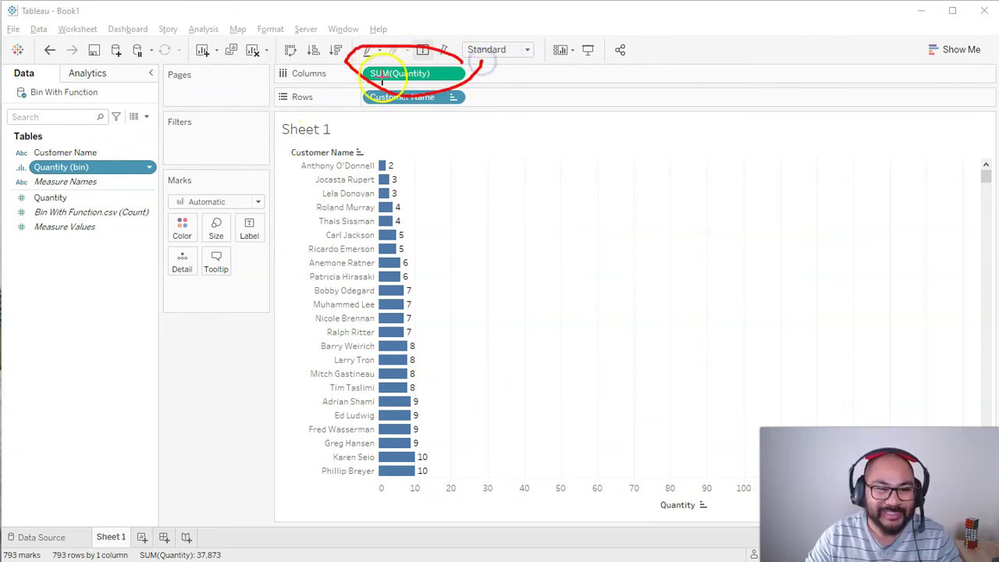
{"action": "mouse_move", "coordinate": [360, 71]}
{"action": "left_mouse_down"}
{"action": "mouse_move", "coordinate": [241, 104]}
{"action": "mouse_move", "coordinate": [159, 153]}
{"action": "left_mouse_up"}
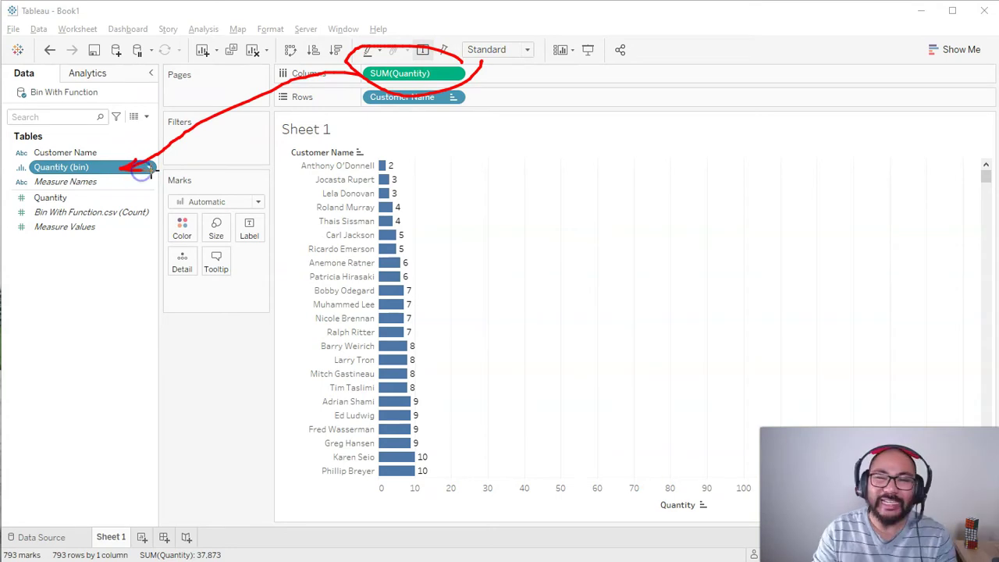
{"action": "key", "text": "Escape"}
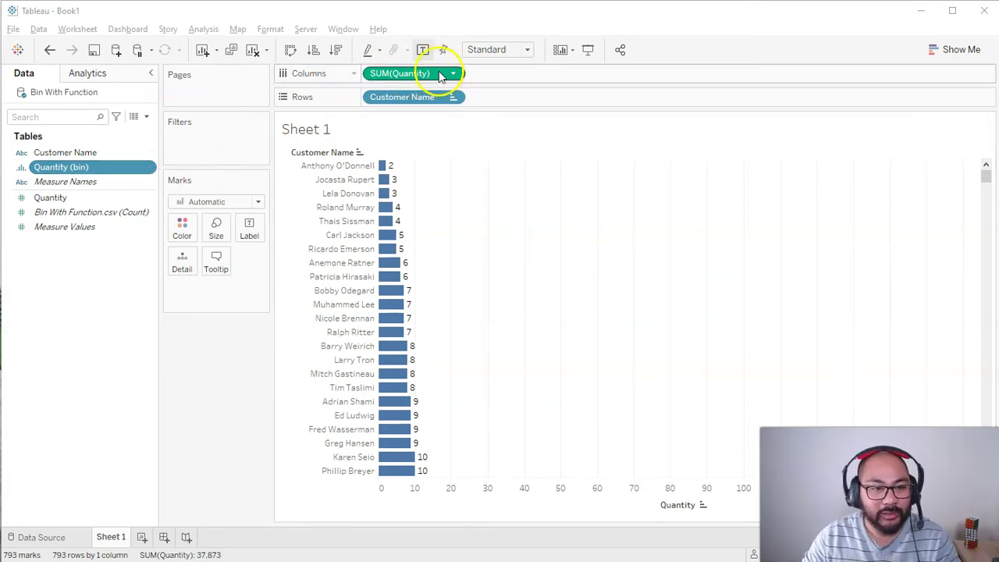
{"action": "left_click_drag", "start_coordinate": [440, 73], "coordinate": [107, 338]}
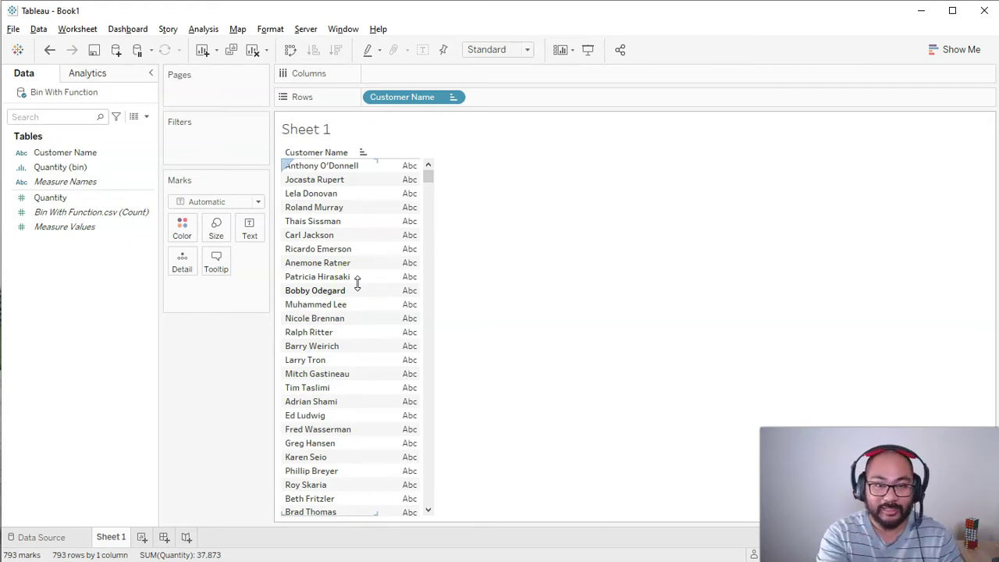
Change Customer Name to a Count measure and add Quantity (bin) to Columns
{"action": "right_click", "coordinate": [404, 96]}
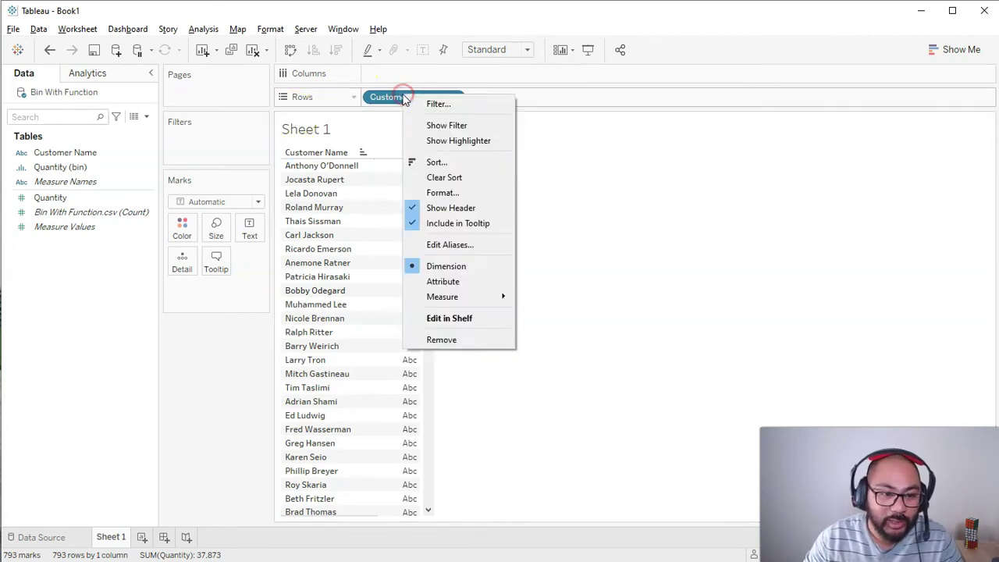
{"action": "left_click", "coordinate": [480, 297]}
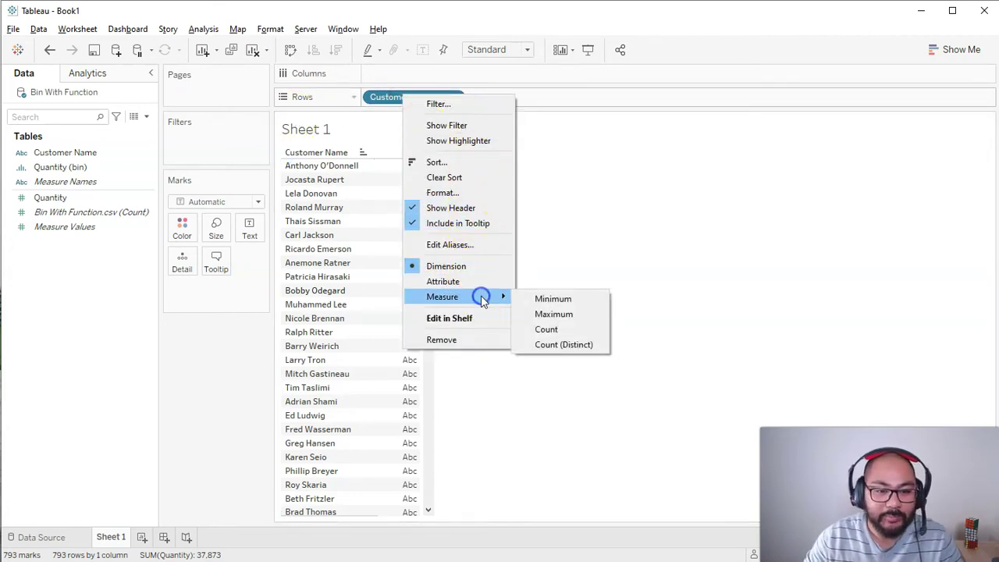
{"action": "left_click", "coordinate": [578, 333]}
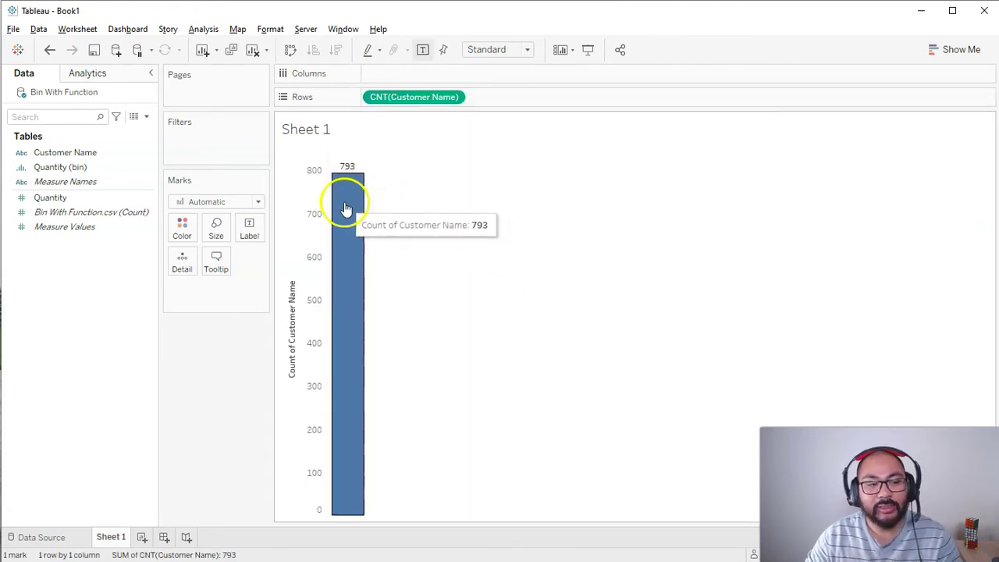
{"action": "left_click_drag", "start_coordinate": [62, 167], "coordinate": [421, 80]}
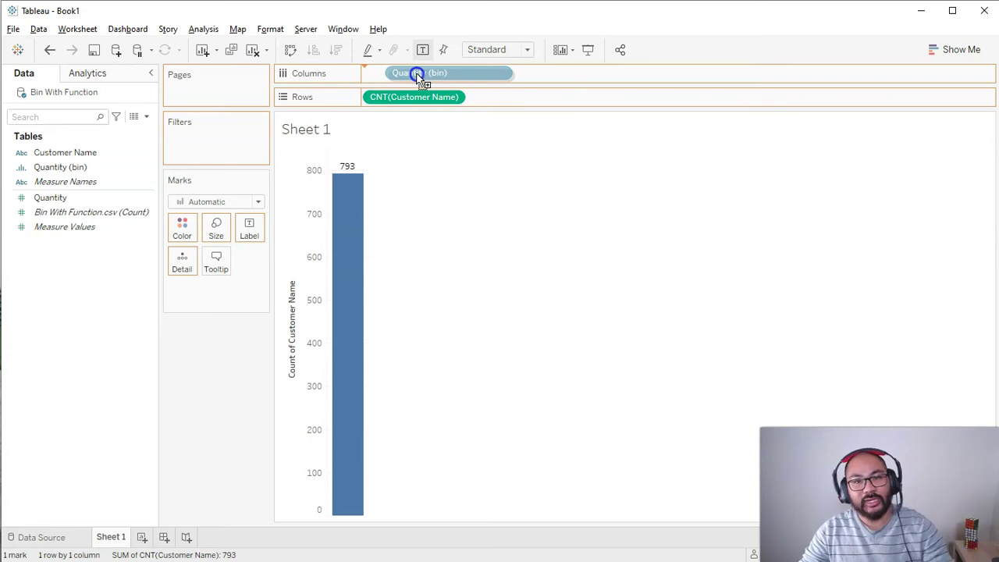
{"action": "left_click_drag", "start_coordinate": [421, 80], "coordinate": [416, 78]}
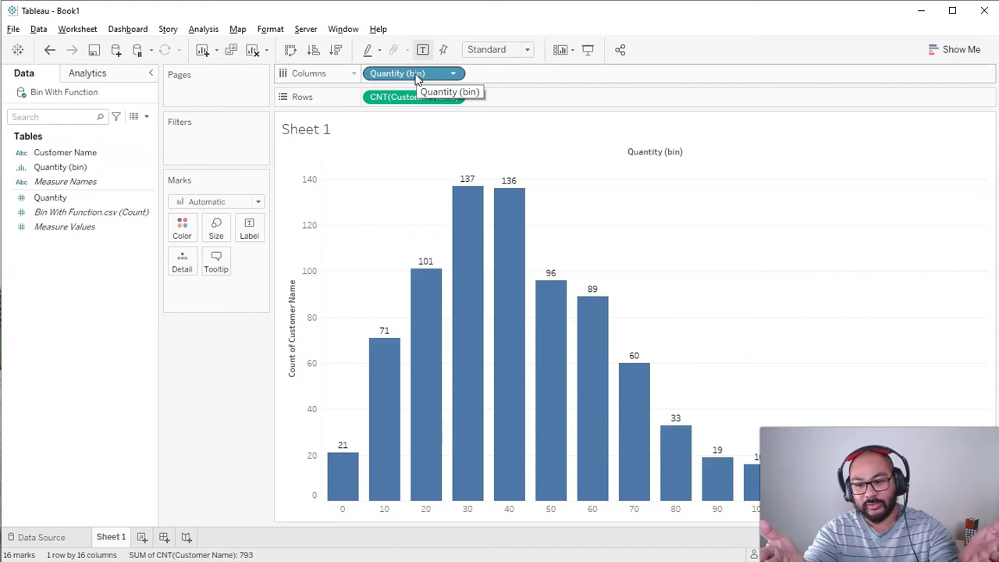
{"action": "mouse_move", "coordinate": [486, 228]}
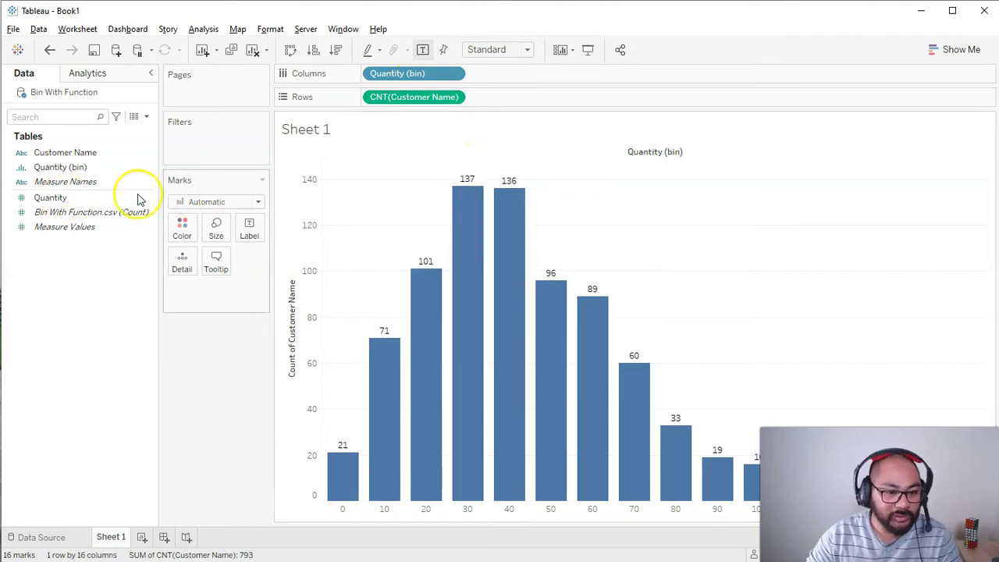
{"action": "left_click_drag", "start_coordinate": [421, 222], "coordinate": [551, 304]}
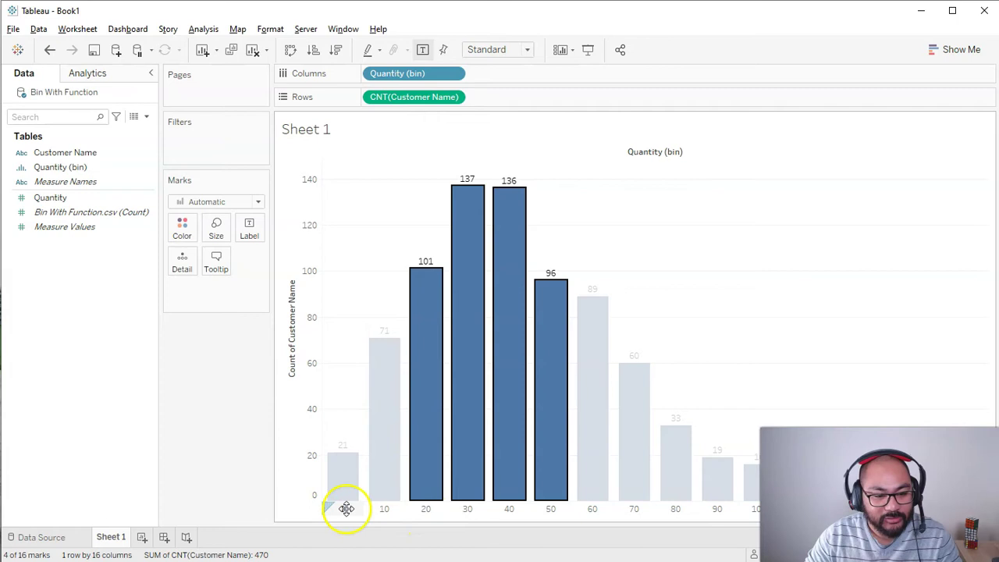
{"action": "left_click", "coordinate": [425, 509]}
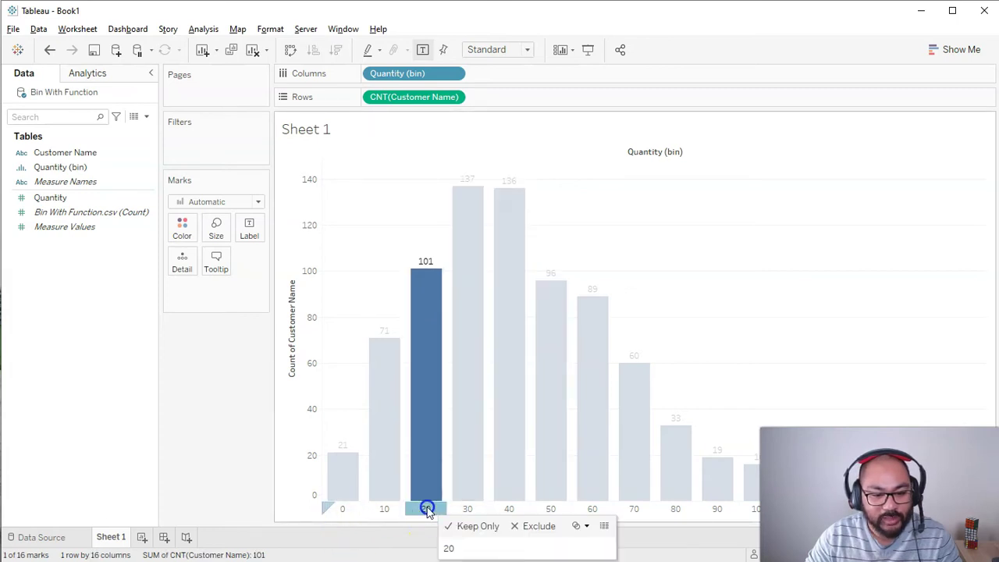
{"action": "left_click", "coordinate": [551, 508]}
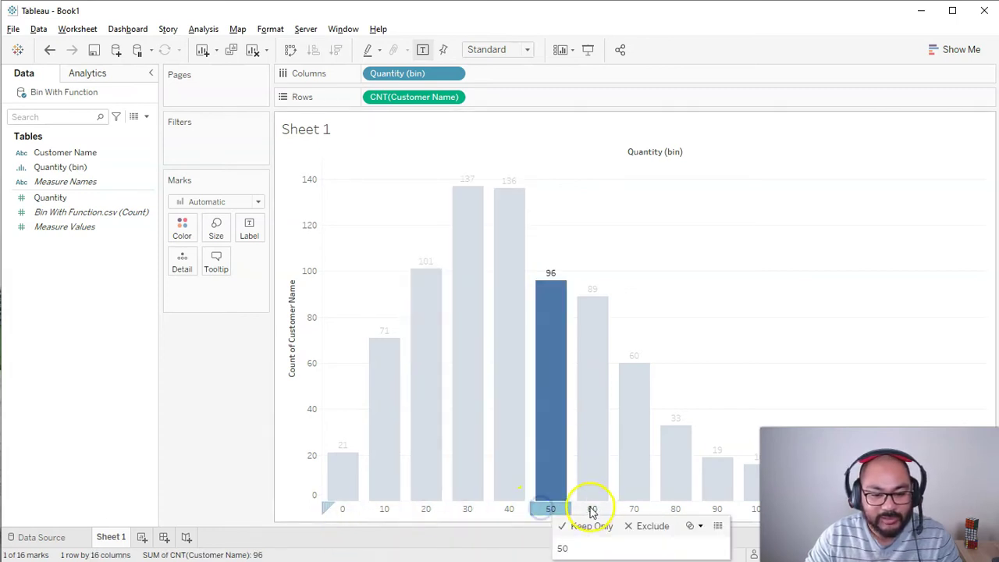
{"action": "left_click", "coordinate": [425, 509], "text": "ctrl"}
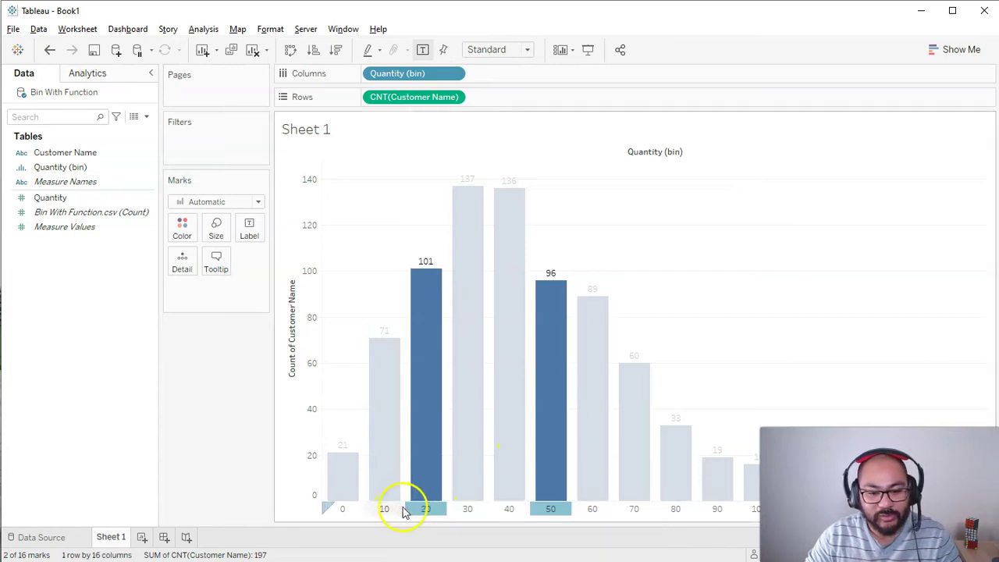
{"action": "left_click", "coordinate": [425, 509]}
{"action": "left_click", "coordinate": [567, 506]}
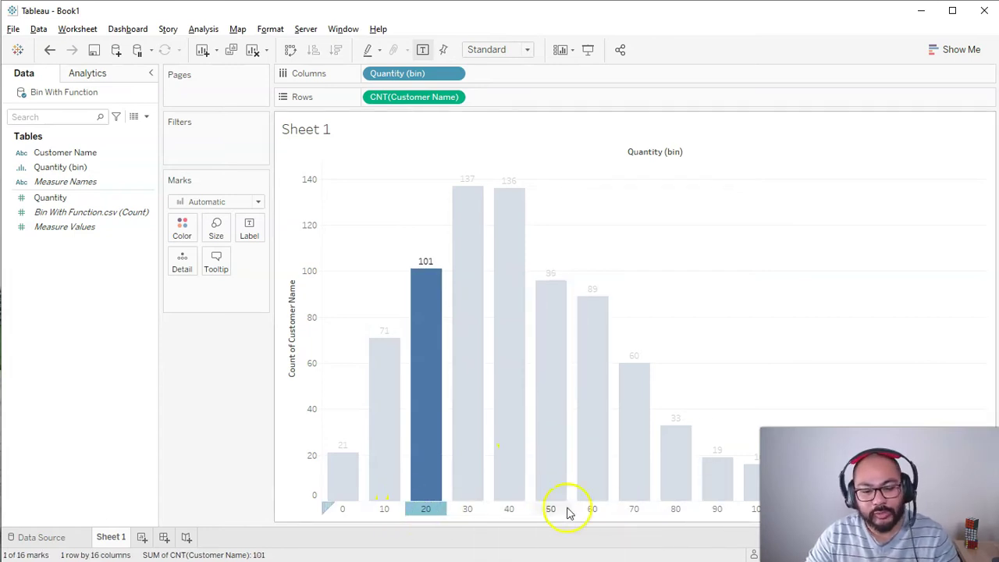
{"action": "left_click", "coordinate": [617, 262]}
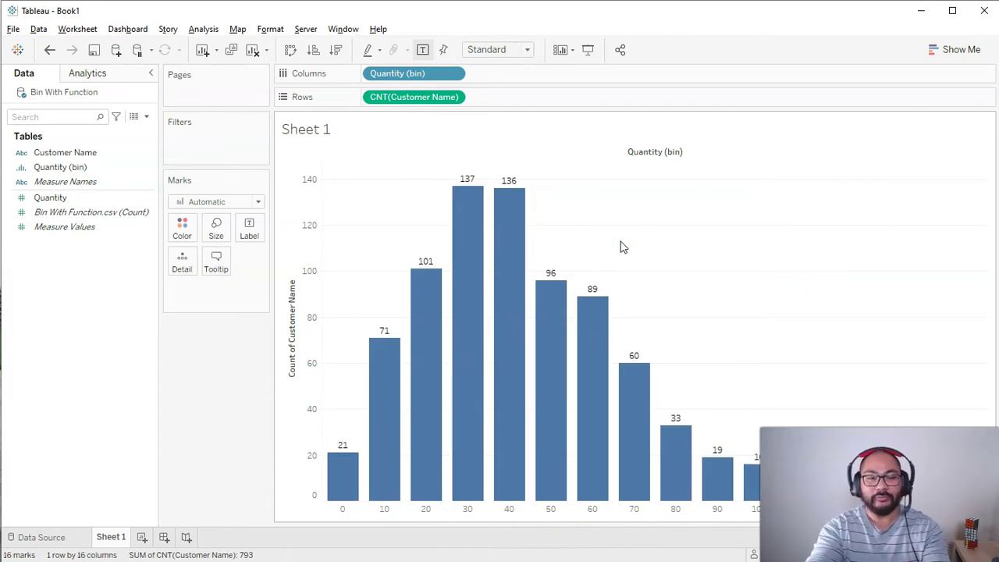
Set the histogram bar size to medium width so gaps show between bars
{"action": "left_click", "coordinate": [216, 228]}
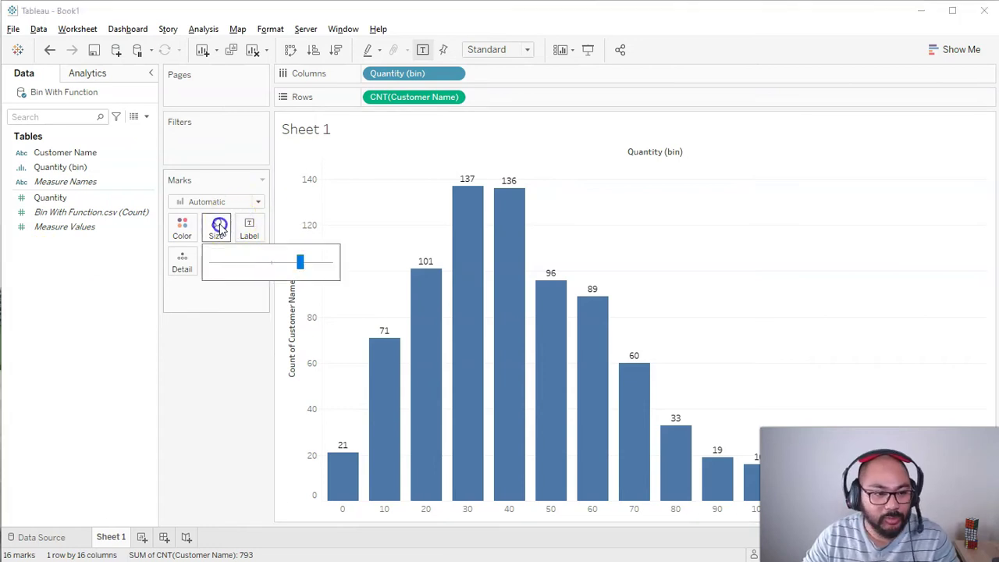
{"action": "left_click", "coordinate": [334, 264]}
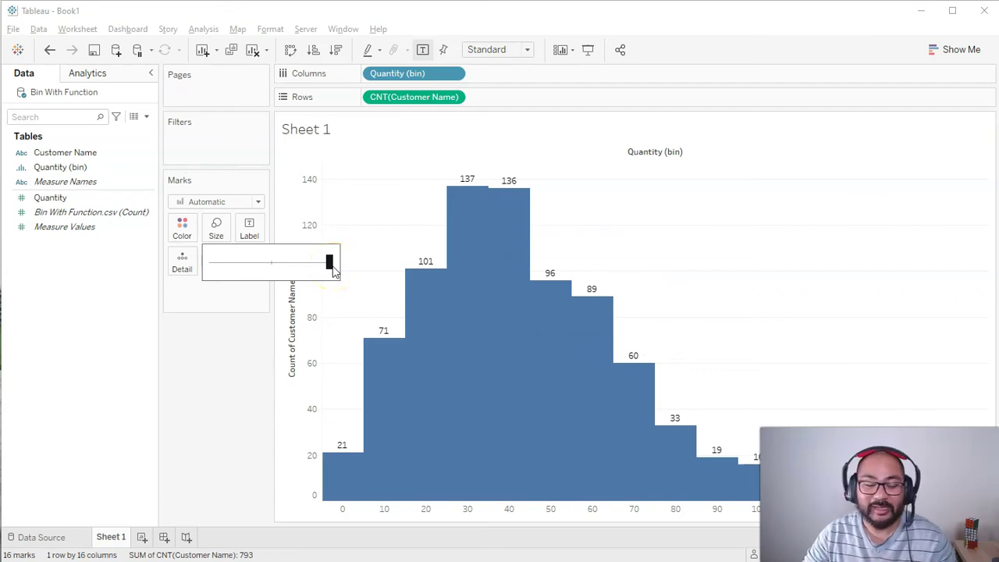
{"action": "left_click_drag", "start_coordinate": [331, 267], "coordinate": [329, 268]}
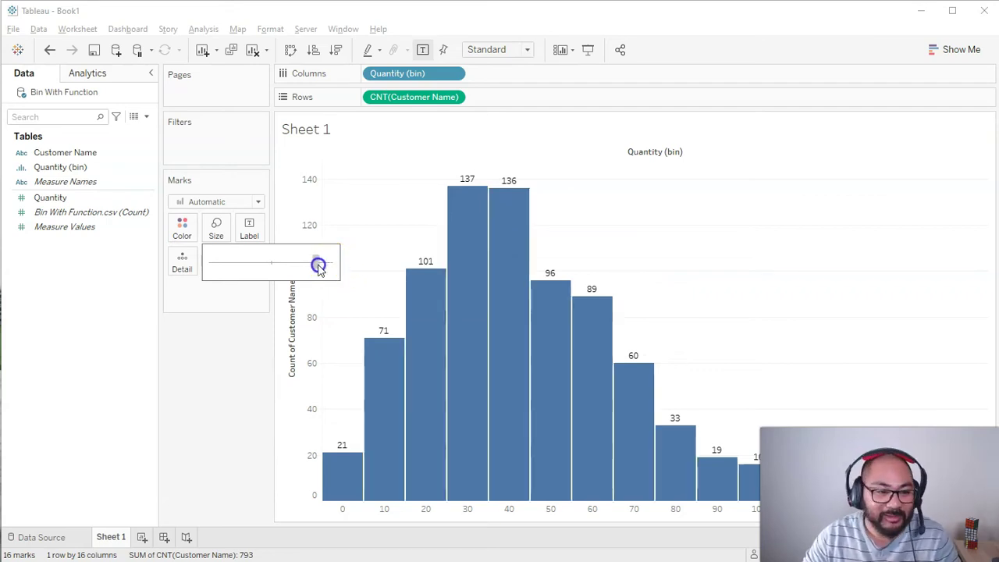
{"action": "left_click", "coordinate": [303, 265]}
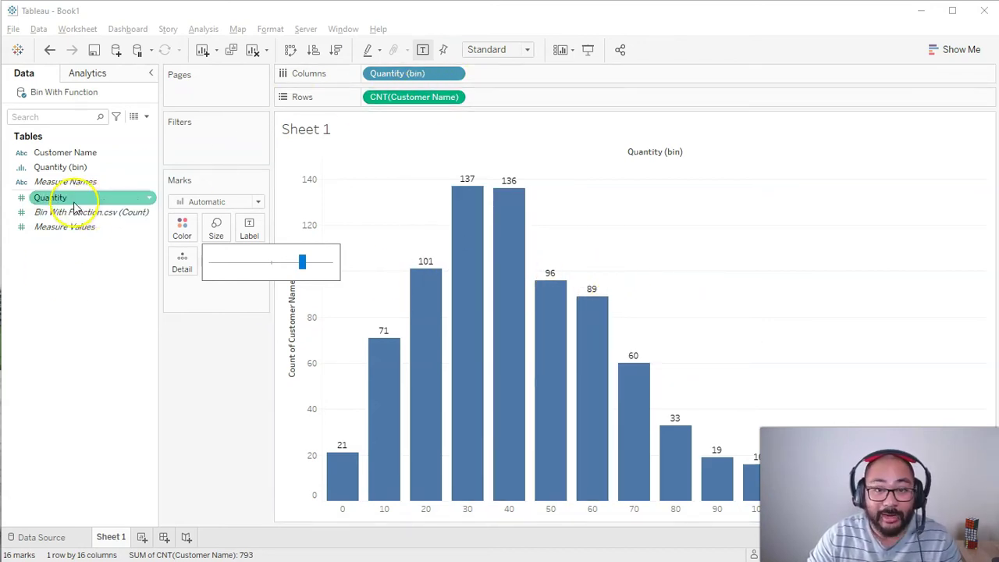
Finish the bar size adjustment and add a new blank Sheet 2
{"action": "left_click", "coordinate": [49, 385]}
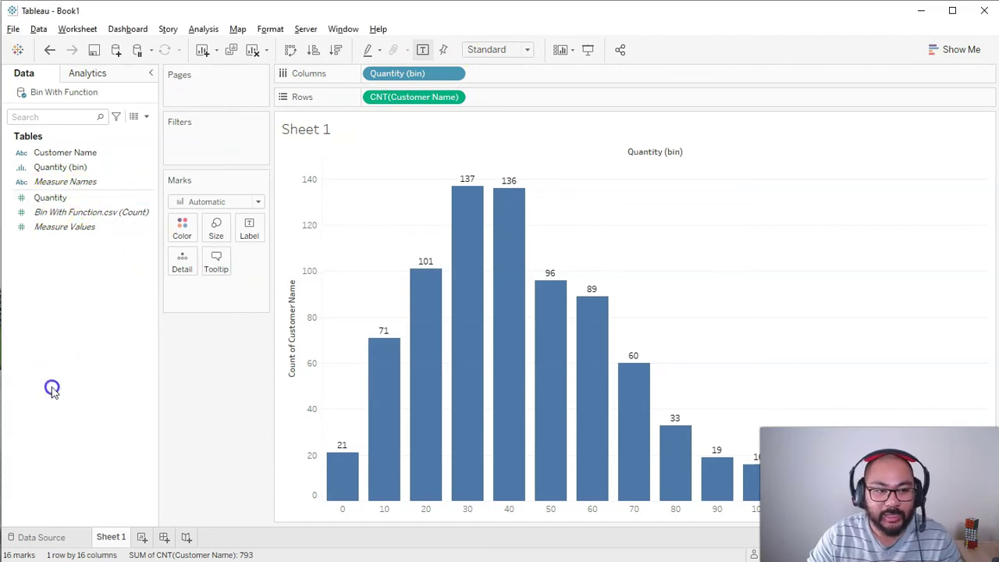
{"action": "mouse_move", "coordinate": [83, 187]}
{"action": "left_mouse_down"}
{"action": "mouse_move", "coordinate": [25, 189]}
{"action": "mouse_move", "coordinate": [80, 198]}
{"action": "left_mouse_up"}
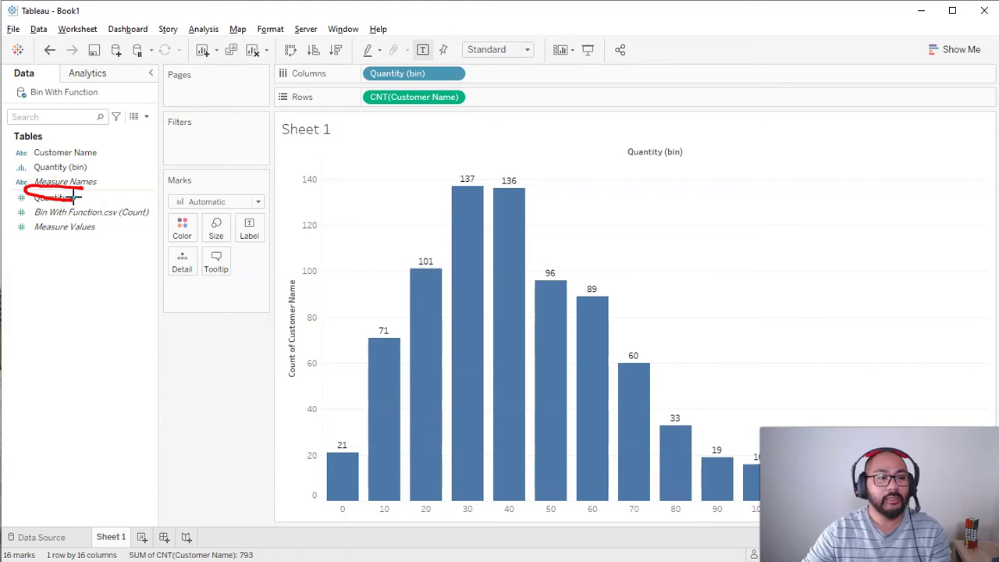
{"action": "key", "text": "Escape"}
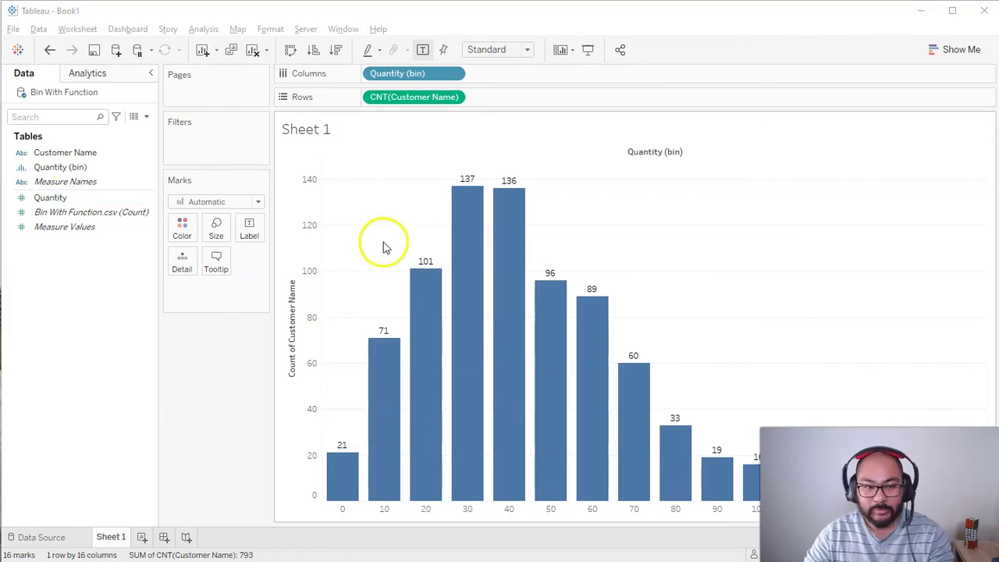
{"action": "left_click", "coordinate": [142, 536]}
Create the Quantity Manipulated calculated field with formula [Quantity] * 10 + 4 * 20 /5
{"action": "right_click", "coordinate": [60, 289]}
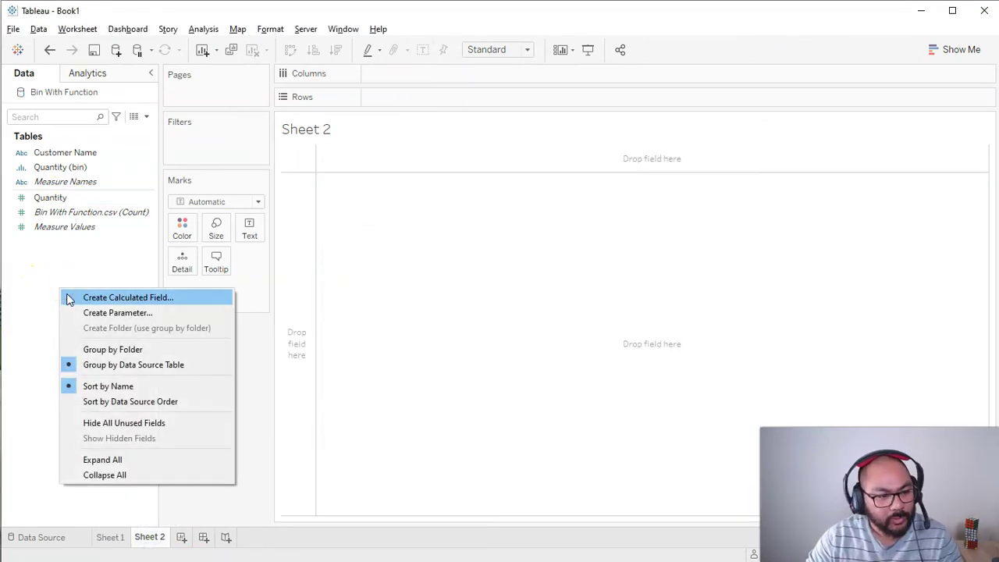
{"action": "left_click", "coordinate": [67, 297]}
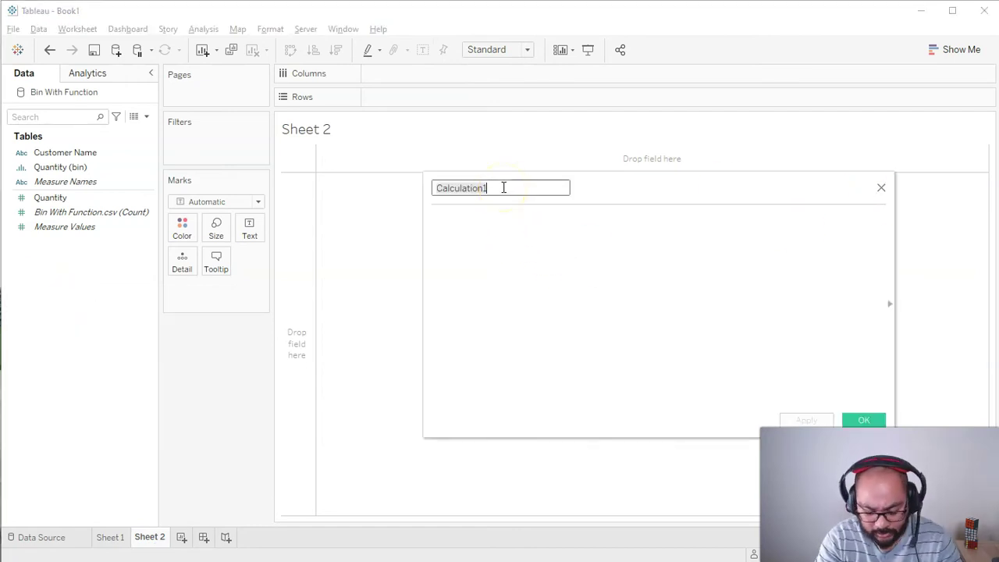
{"action": "type", "text": "Quantity Manipulated"}
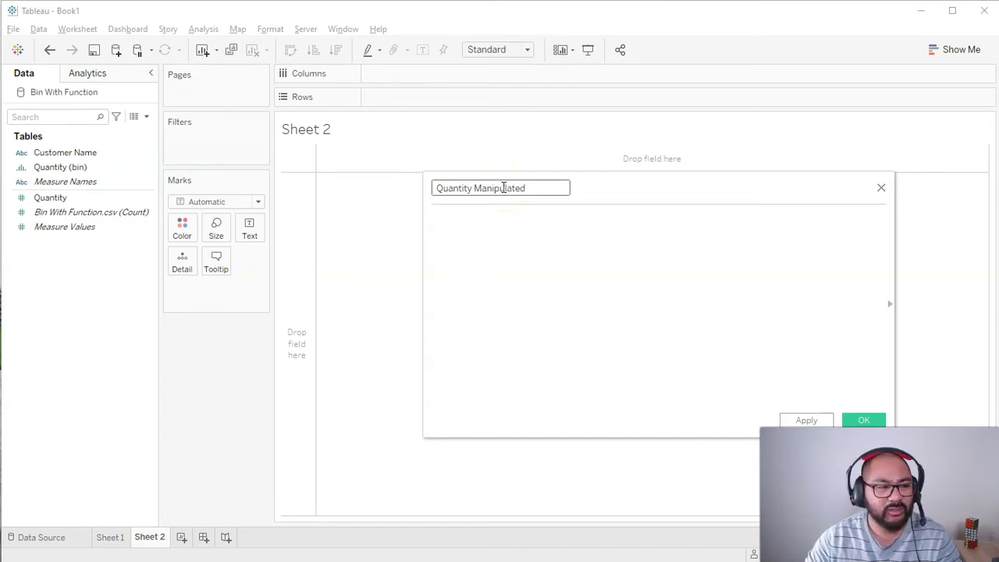
{"action": "left_click_drag", "start_coordinate": [74, 195], "coordinate": [511, 255]}
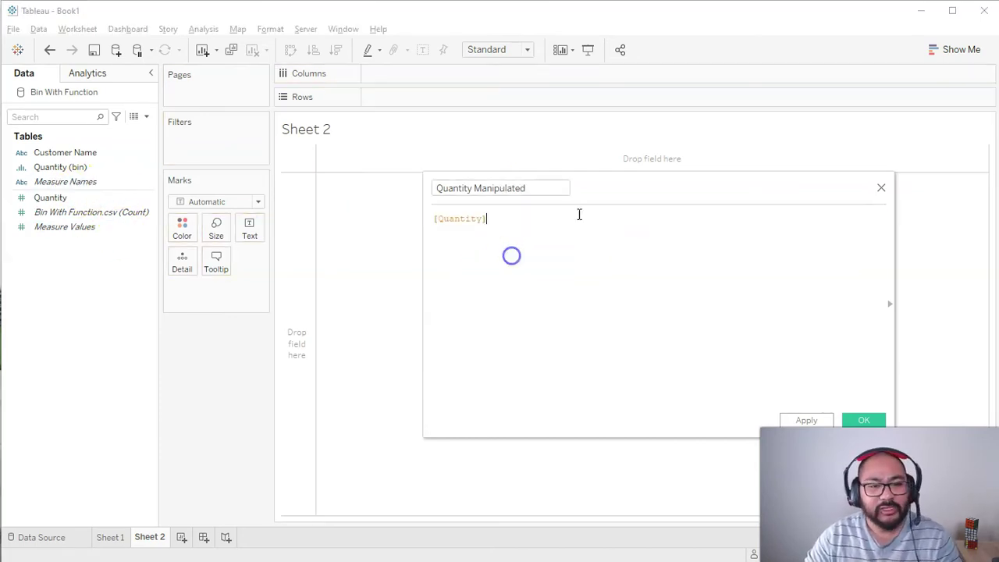
{"action": "left_click", "coordinate": [559, 226]}
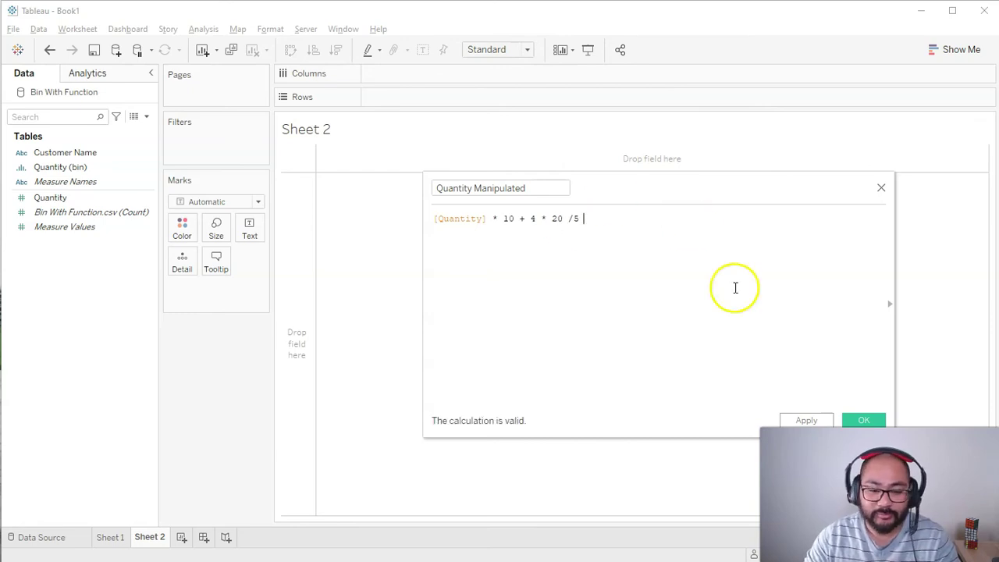
{"action": "left_click", "coordinate": [878, 420]}
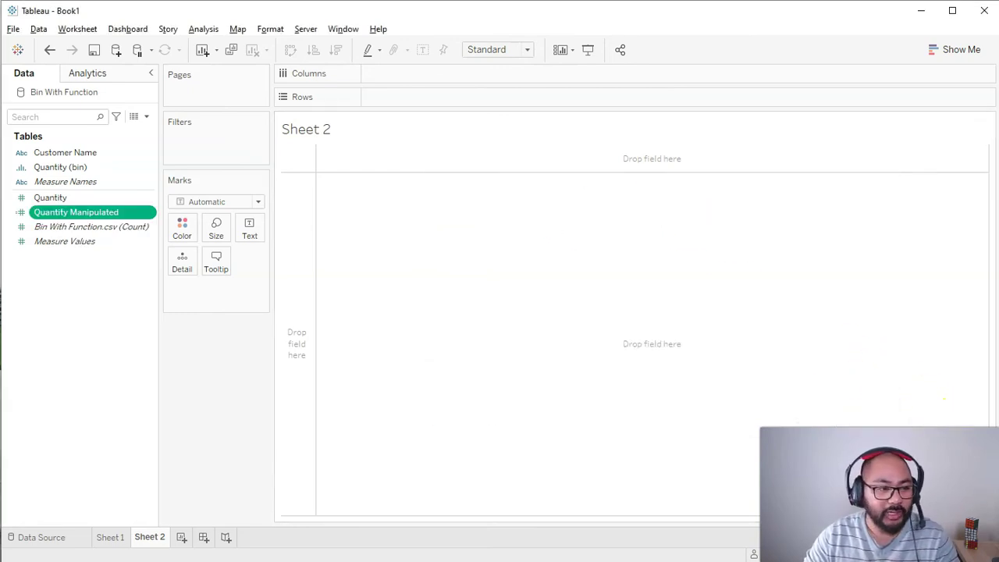
Bin Quantity Manipulated into a Quantity Manipulated (bin) field with size 86
{"action": "right_click", "coordinate": [83, 214]}
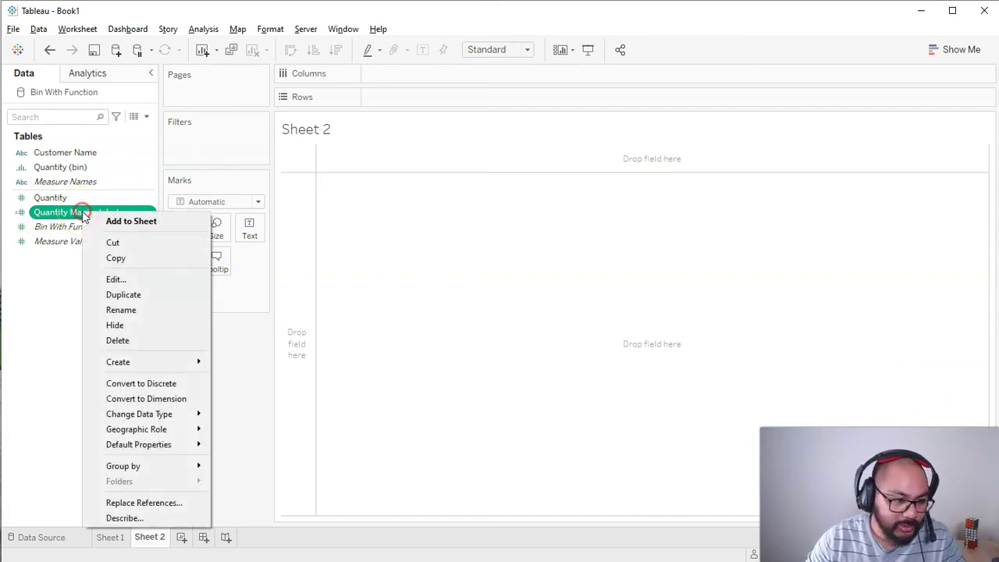
{"action": "mouse_move", "coordinate": [167, 361]}
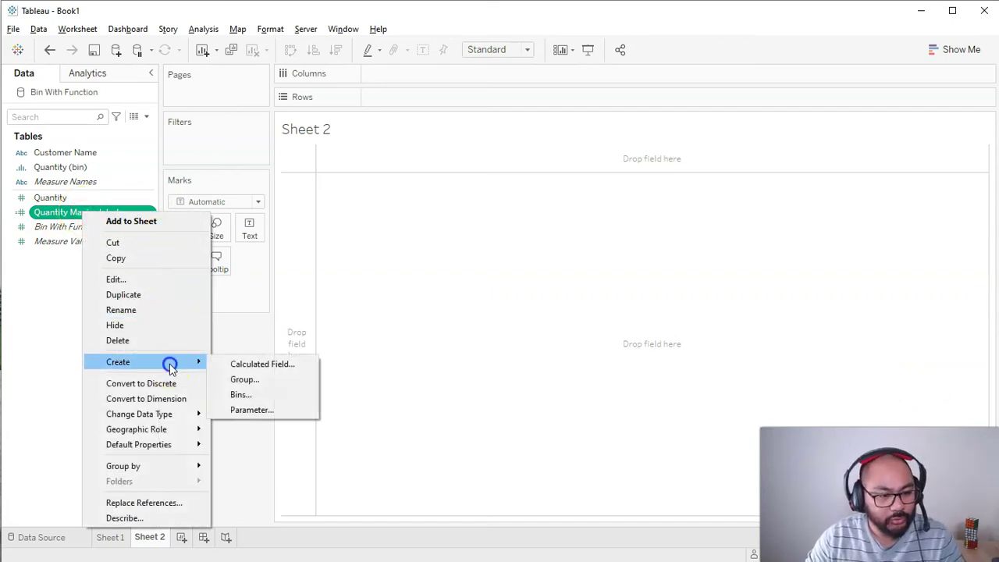
{"action": "left_click", "coordinate": [245, 395]}
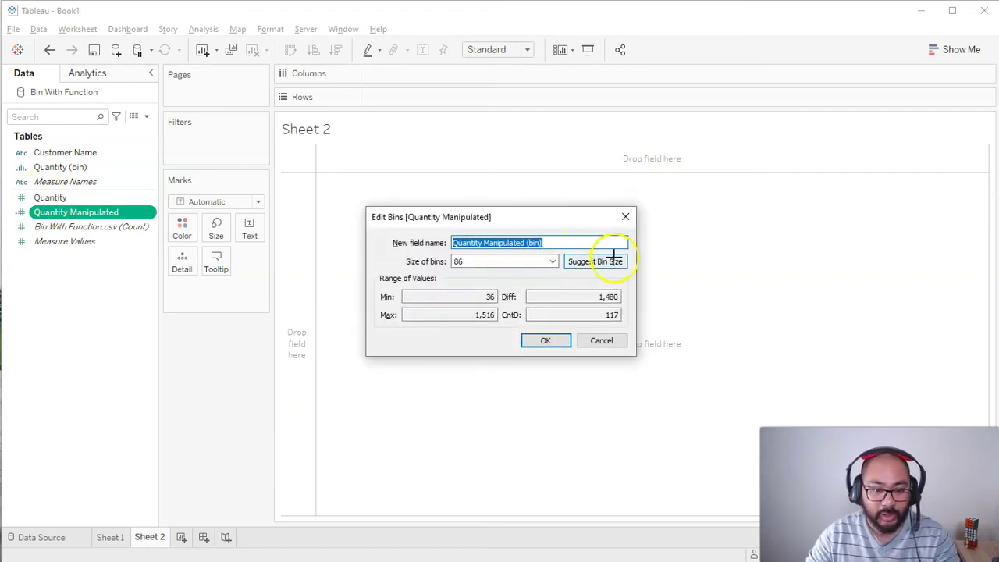
{"action": "mouse_move", "coordinate": [614, 255]}
{"action": "left_mouse_down"}
{"action": "mouse_move", "coordinate": [437, 256]}
{"action": "mouse_move", "coordinate": [522, 281]}
{"action": "mouse_move", "coordinate": [620, 249]}
{"action": "left_mouse_up"}
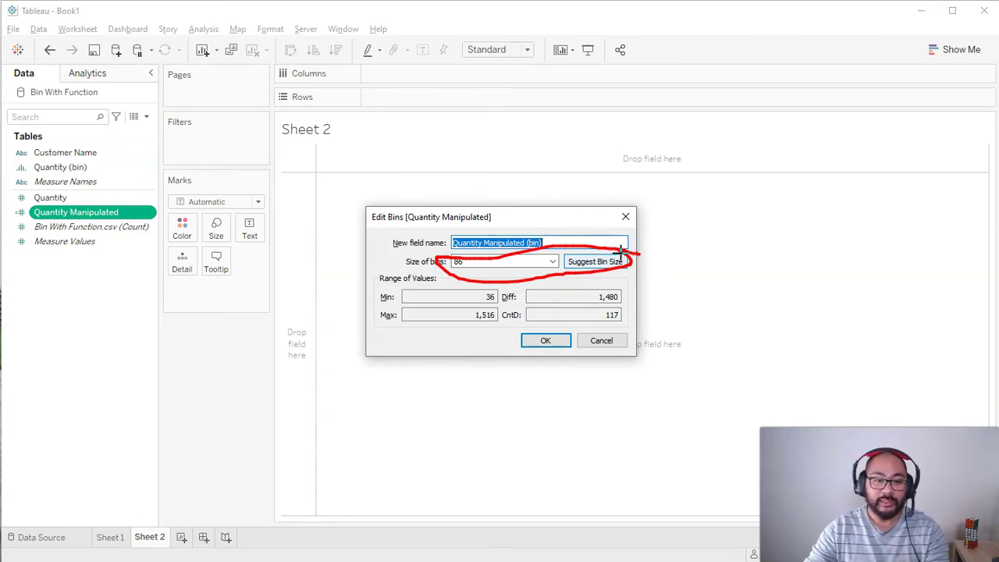
{"action": "key", "text": "Escape"}
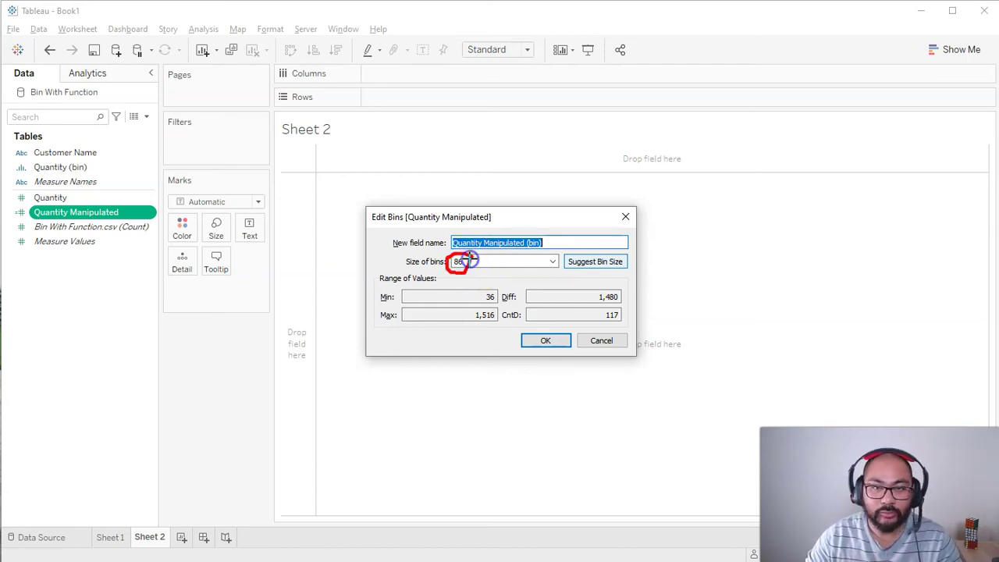
{"action": "key", "text": "Escape"}
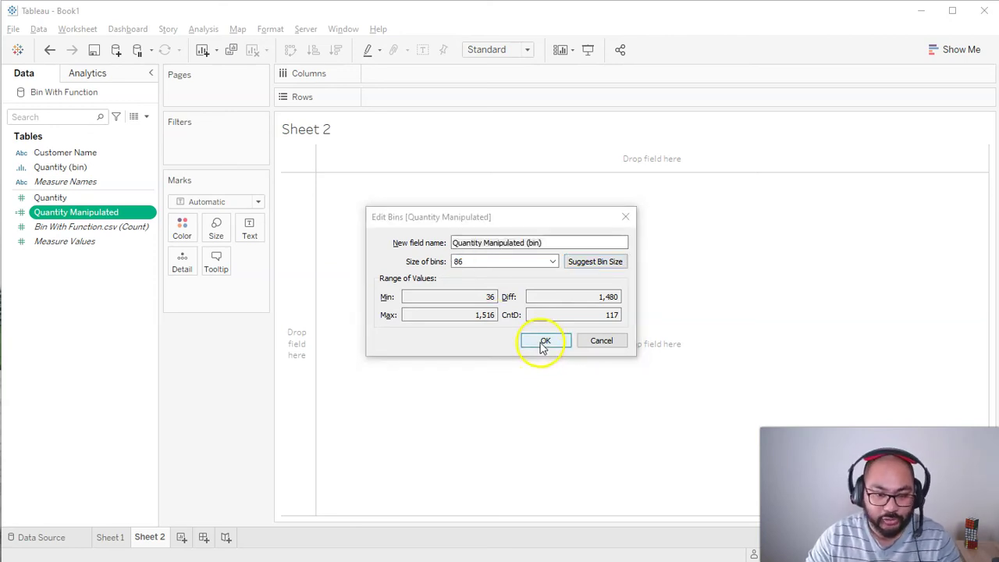
{"action": "left_click", "coordinate": [543, 342]}
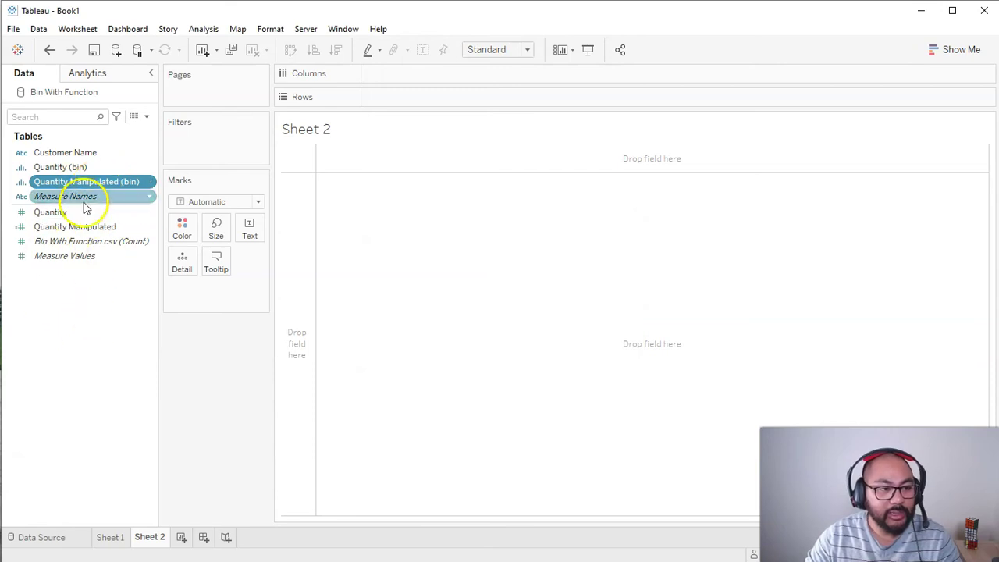
Put CNT(Customer Name) on Rows and Quantity Manipulated (bin) on Columns of Sheet 2
{"action": "left_click", "coordinate": [68, 152], "text": "ctrl"}
{"action": "left_click_drag", "start_coordinate": [67, 152], "coordinate": [414, 92]}
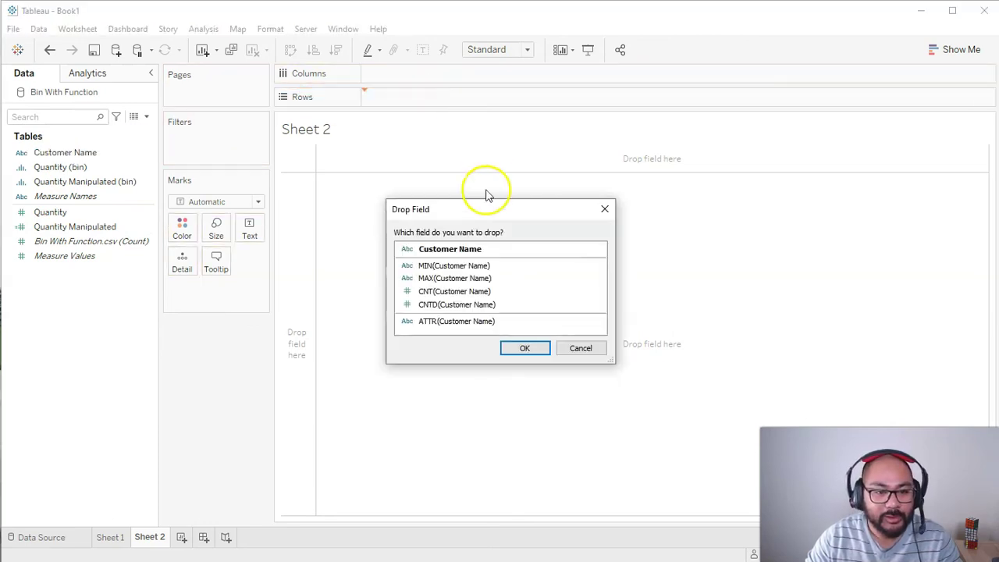
{"action": "left_click", "coordinate": [462, 291]}
{"action": "left_click", "coordinate": [539, 346]}
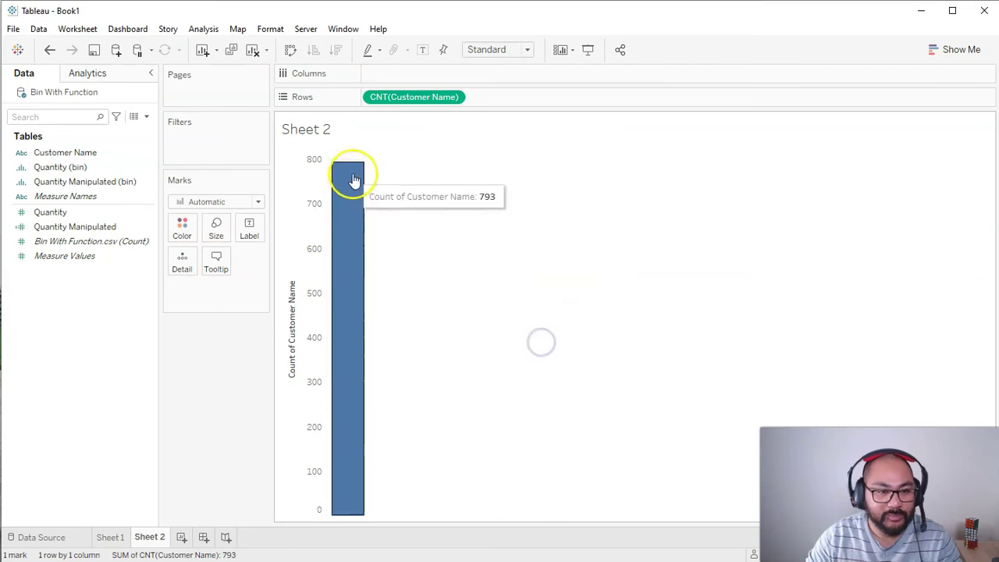
{"action": "left_click", "coordinate": [58, 181]}
{"action": "left_click_drag", "start_coordinate": [58, 182], "coordinate": [438, 71]}
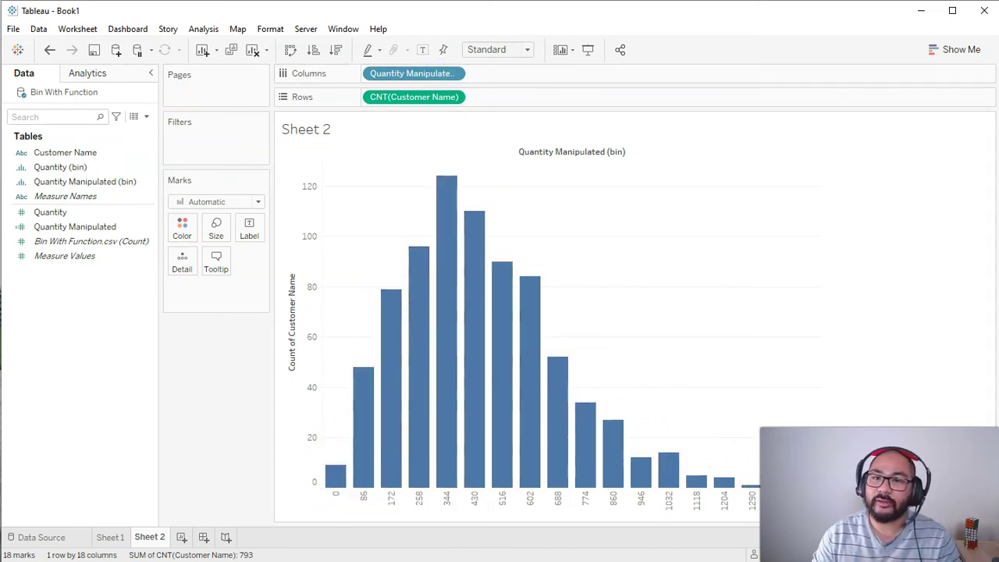
{"action": "left_click", "coordinate": [96, 183]}
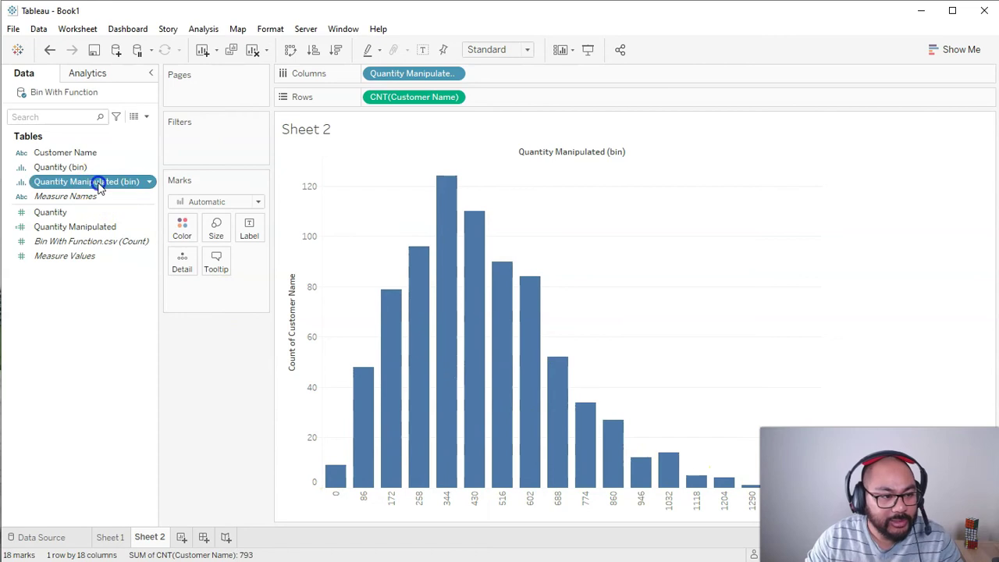